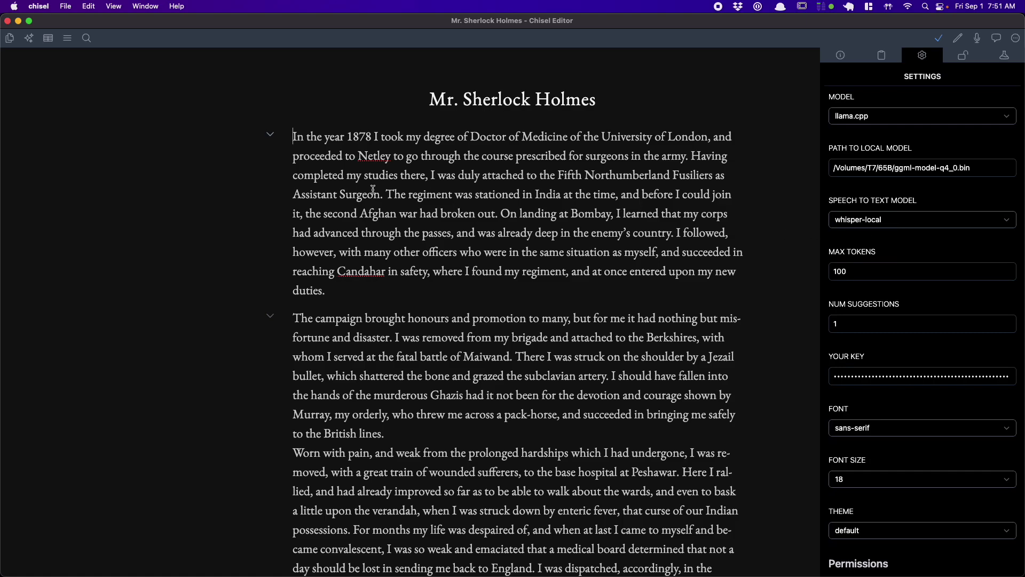
Add an empty line above the chapter's first paragraph and dictate "Click on the microphone once upon a time." by voice.
key("Return")
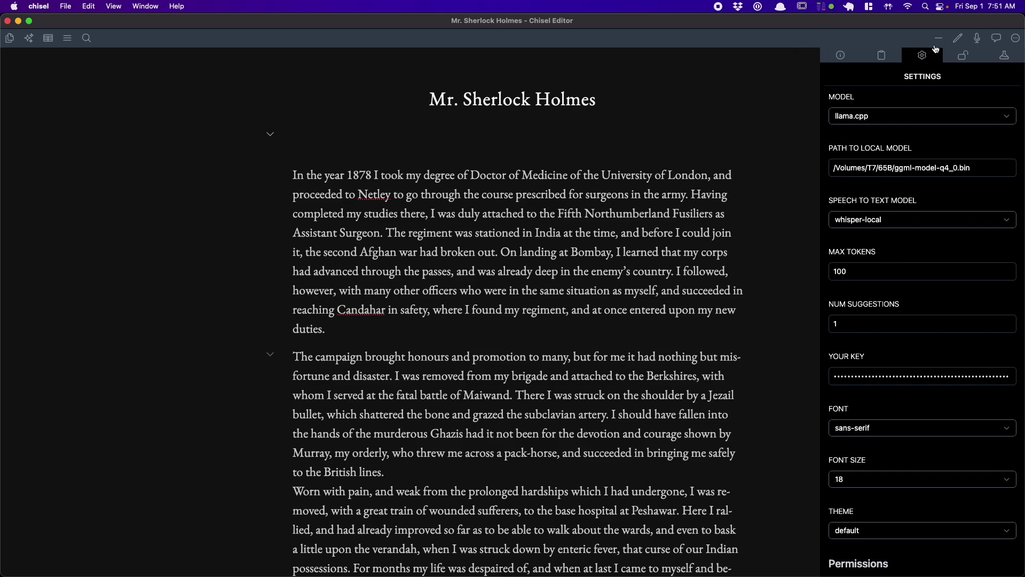
left_click(981, 40)
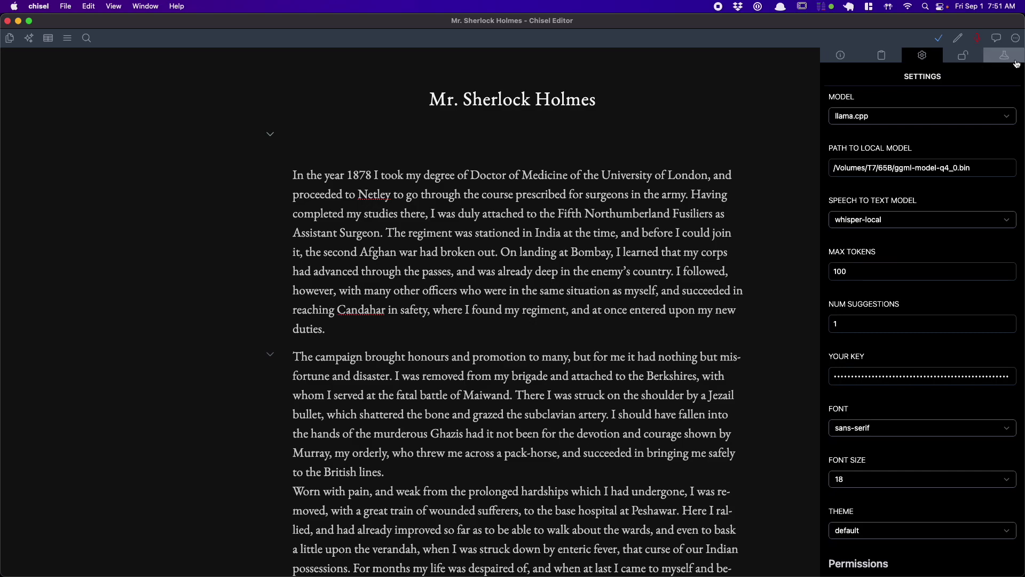
left_click(976, 40)
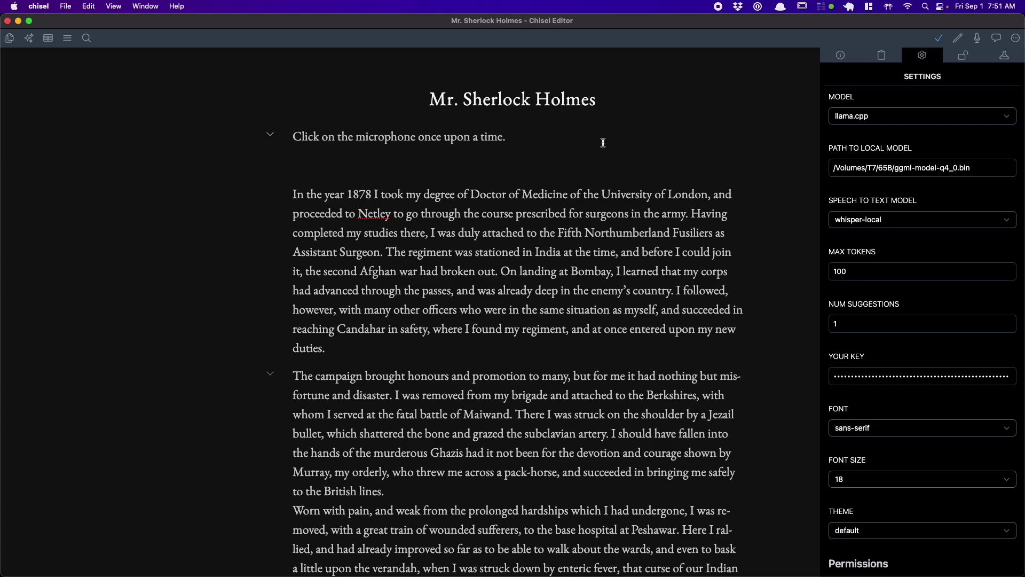
Trim the dictated sentence to "Once upon a time" with a capital O and no final period.
triple_click(603, 142)
key("shift+alt+Left")
key("shift+alt+Left")
key("shift+alt+Left")
key("shift+alt+Left")
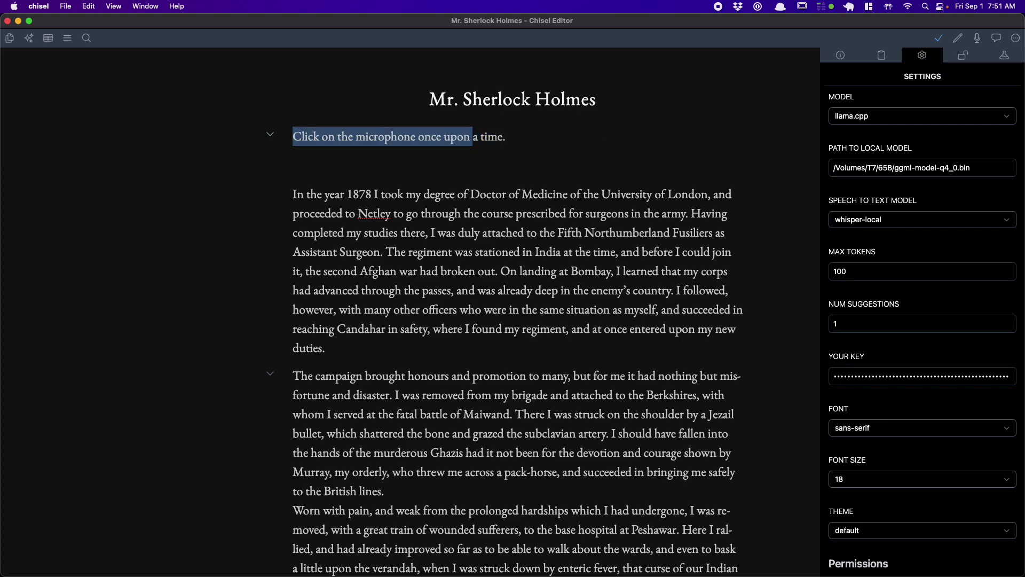
key("shift+Right")
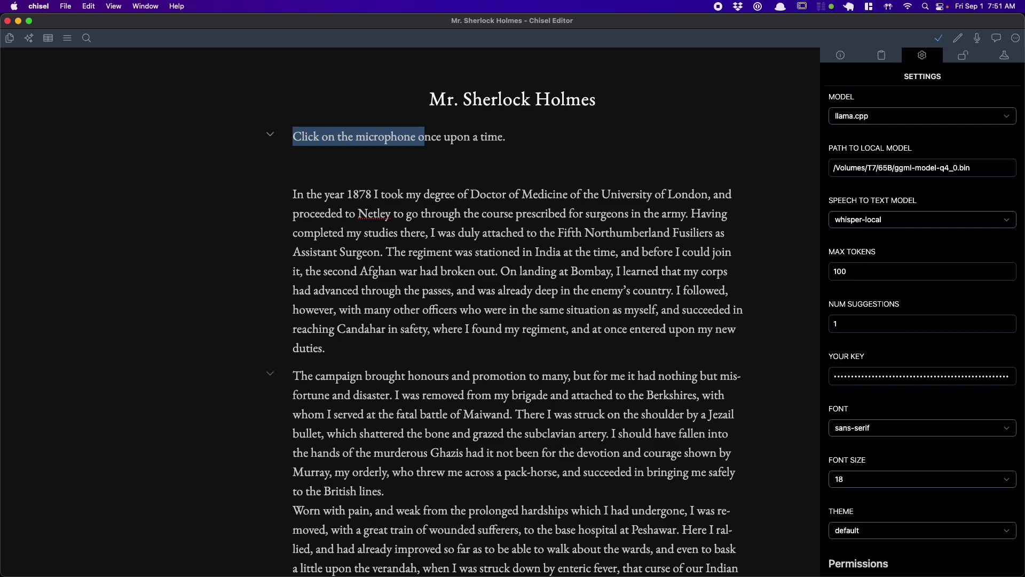
type("O")
key("super+Right")
key("BackSpace")
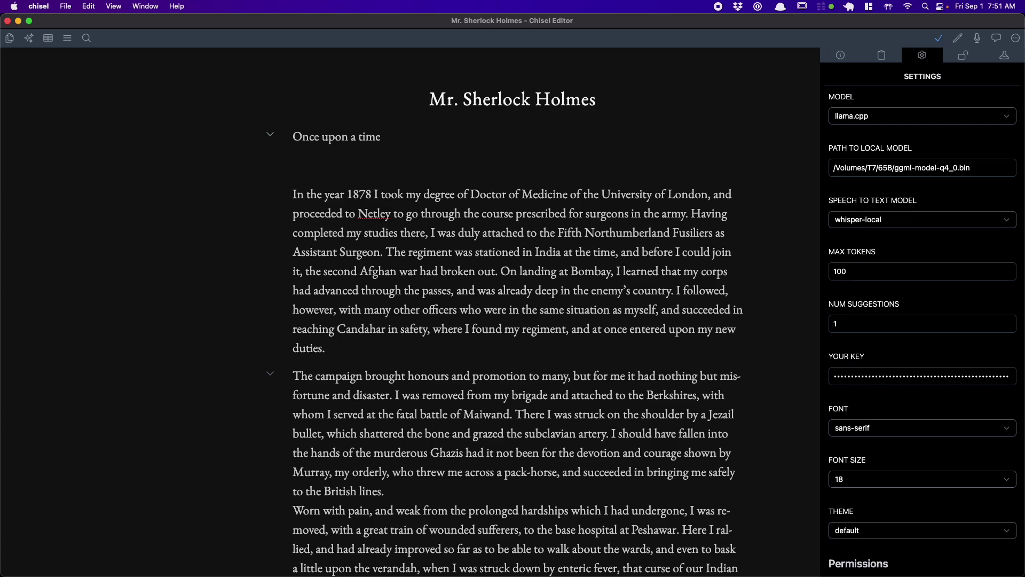
Set the speech to text model to whisper-web and dictate "Once upon a time..." below the opening line.
left_click(980, 226)
left_click(976, 213)
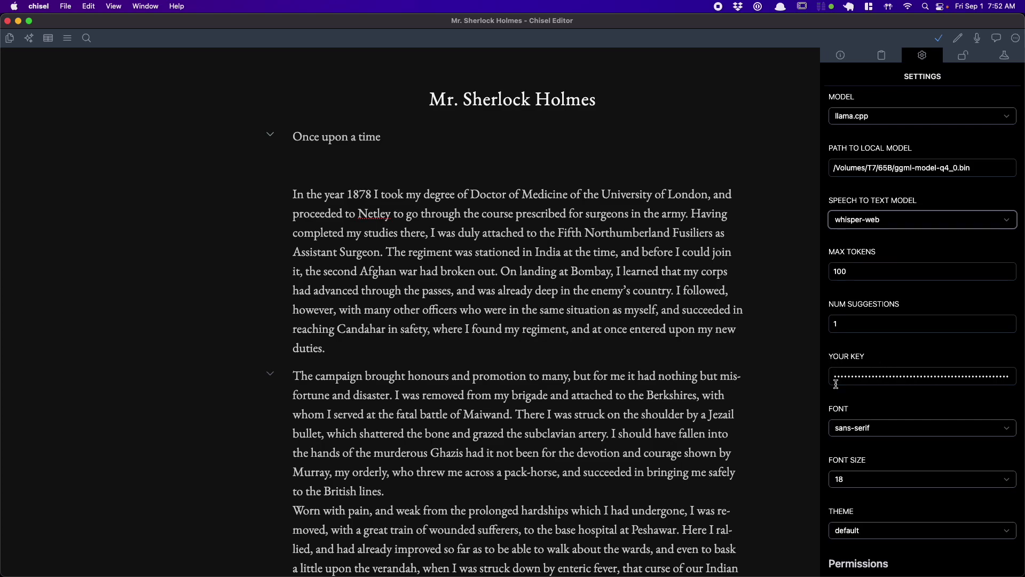
left_click(458, 148)
left_click(976, 46)
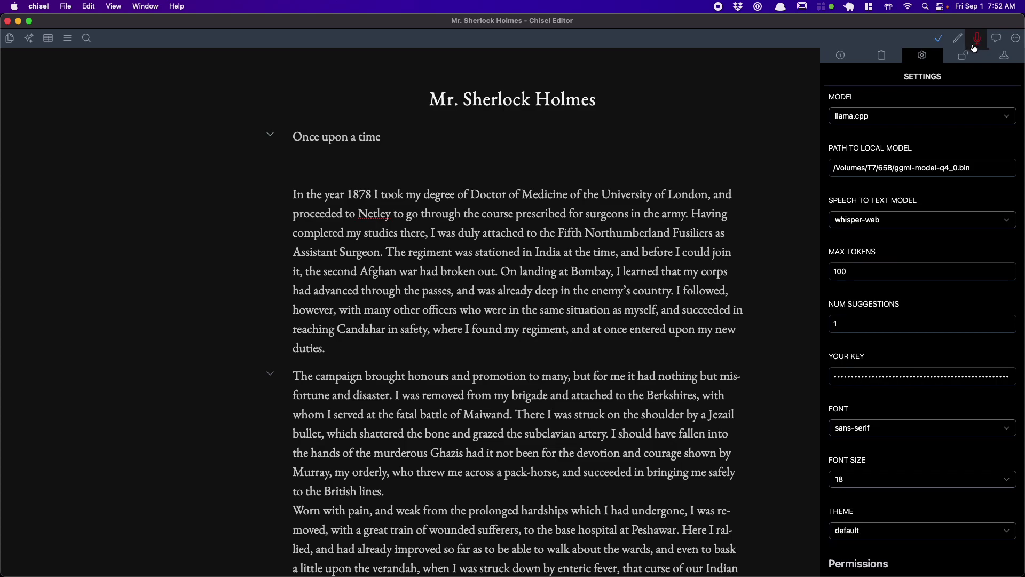
left_click(976, 47)
left_click(529, 160)
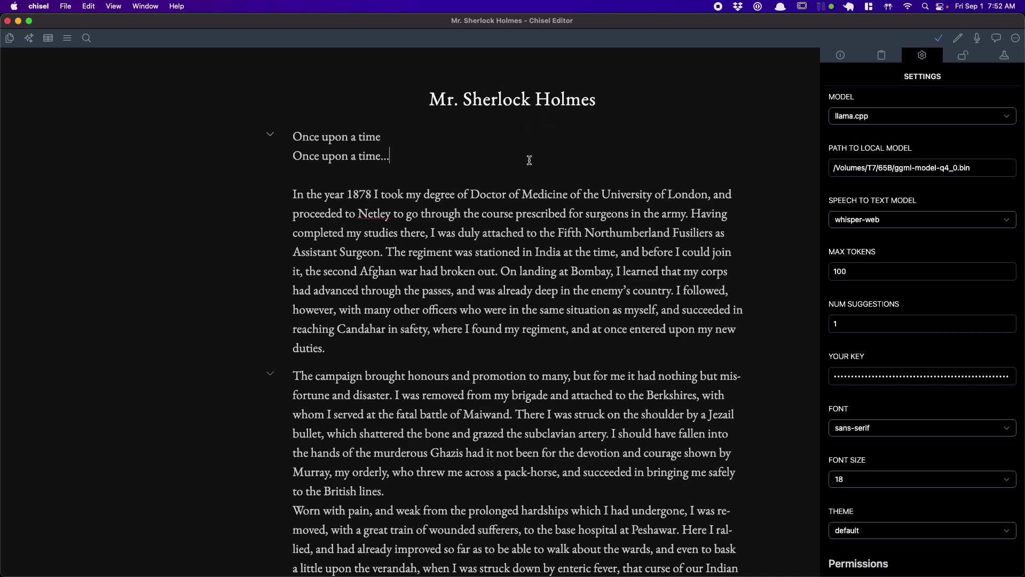
Delete the second dictated line and the empty line under the opening line.
key("super+shift+Left")
key("BackSpace")
key("BackSpace")
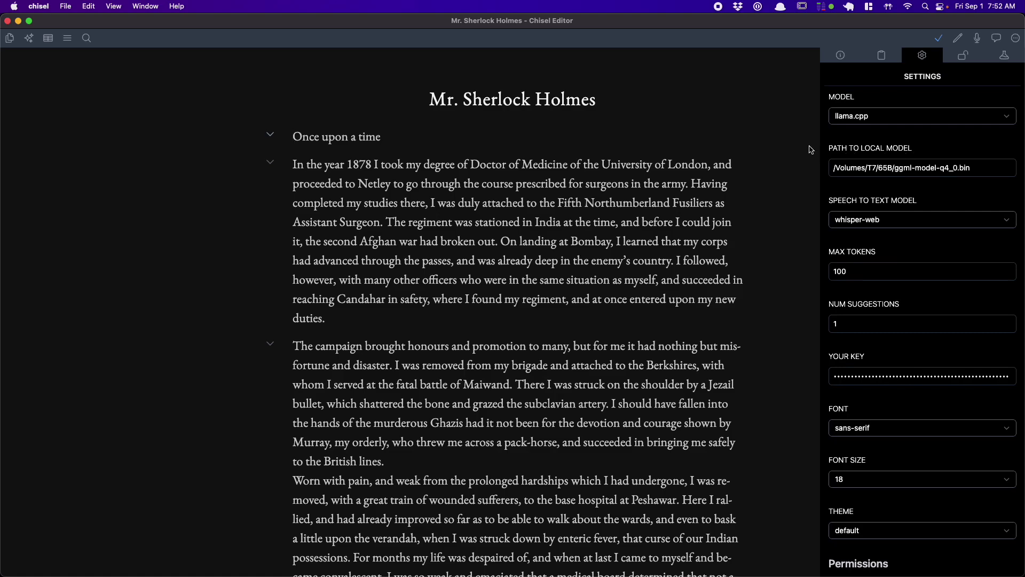
Run the Expand prompt on the opening line with the local llama.cpp model and dismiss its suggestion.
left_click(29, 45)
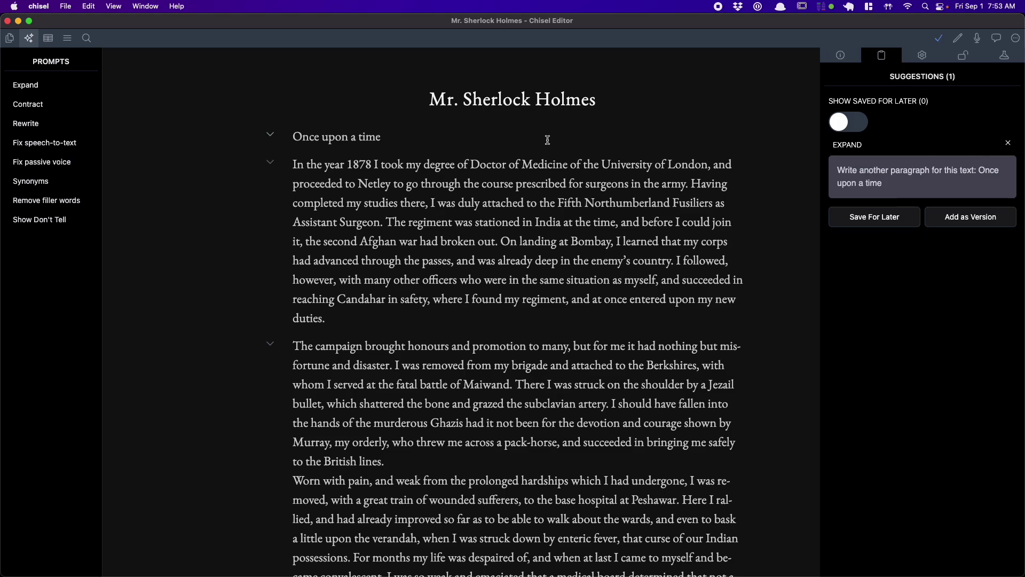
left_click(1008, 143)
Switch the model to gpt-3.5-turbo and run the Expand prompt on the opening line.
left_click(915, 62)
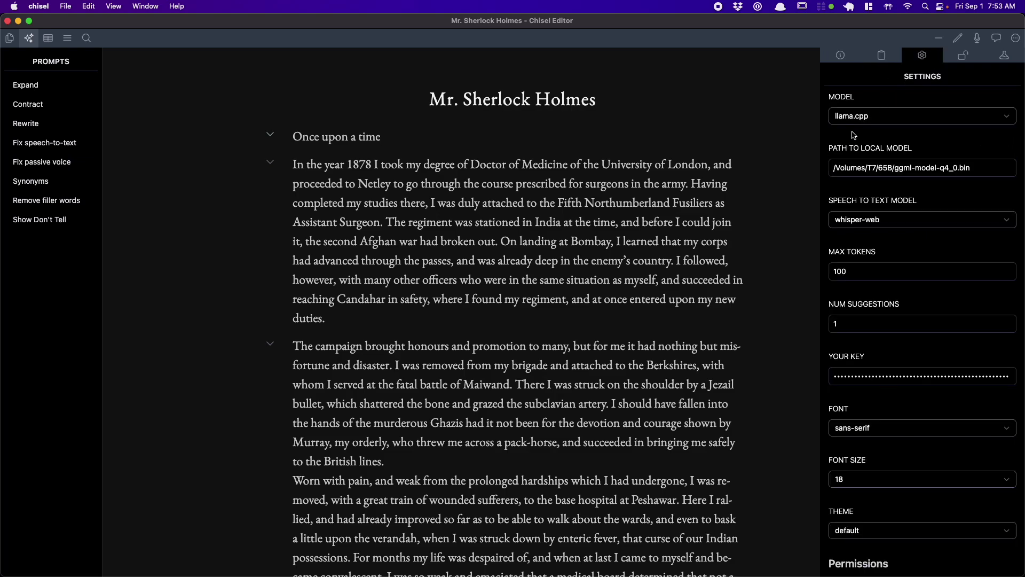
left_click(955, 115)
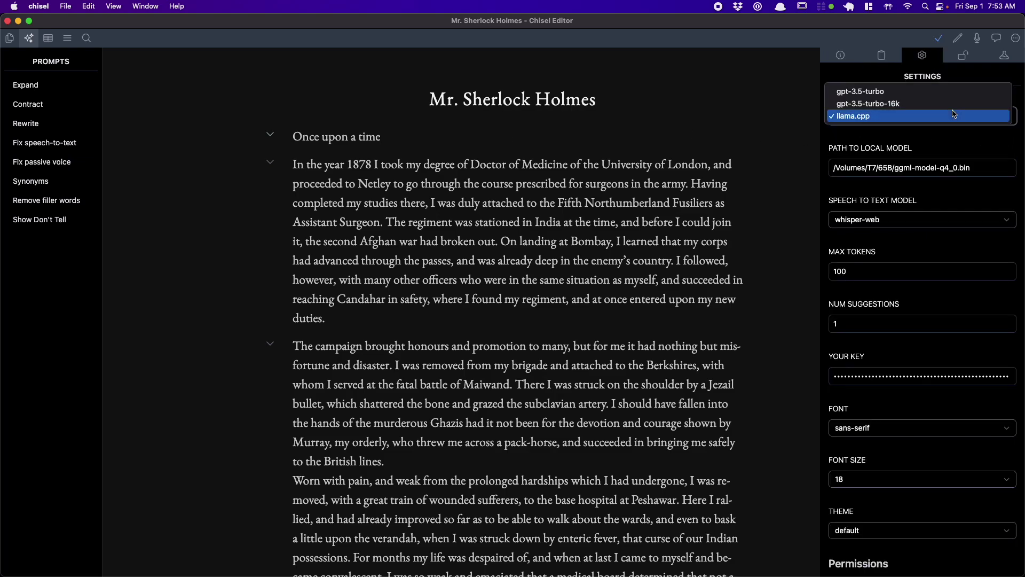
left_click(852, 92)
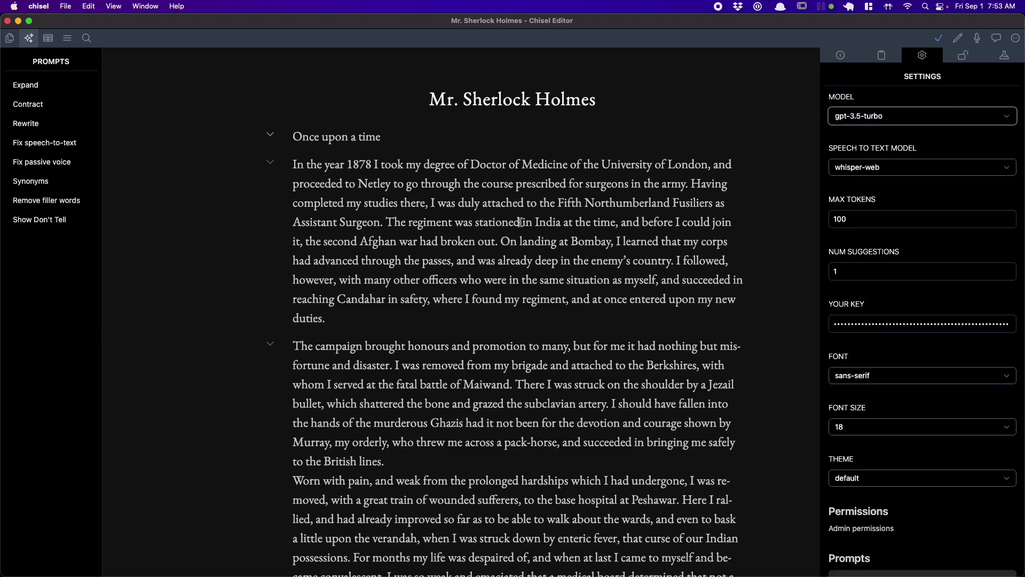
left_click(26, 86)
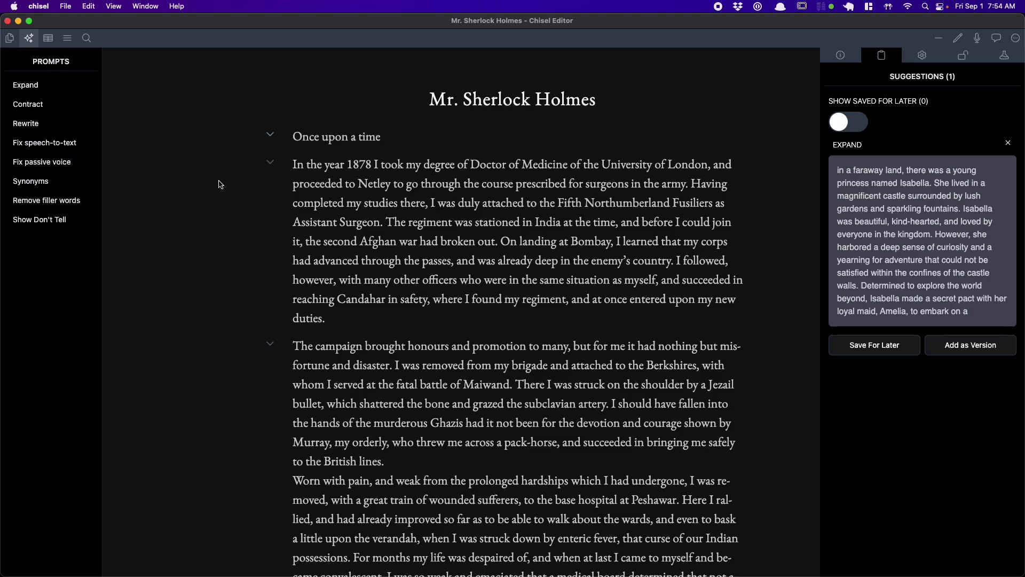
View the overview of the book A Study in Scarlet and reopen its Mr. Sherlock Holmes chapter.
left_click(919, 62)
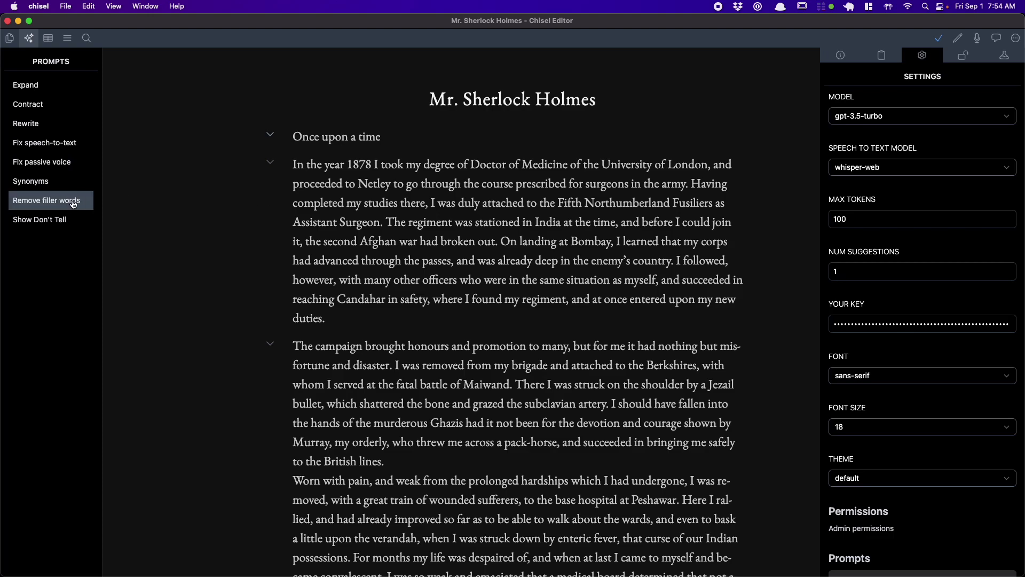
left_click(9, 38)
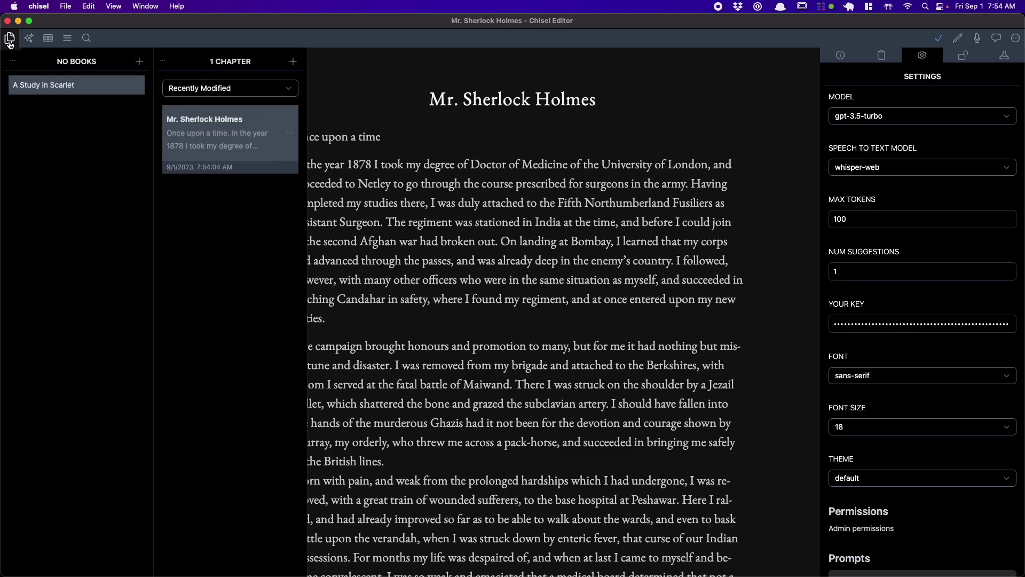
left_click(55, 94)
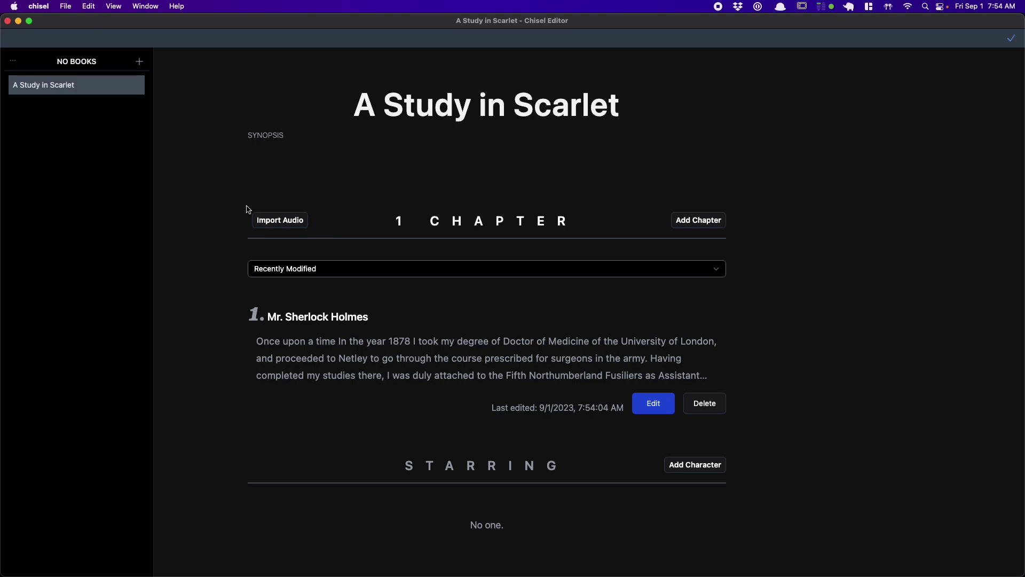
left_click(396, 360)
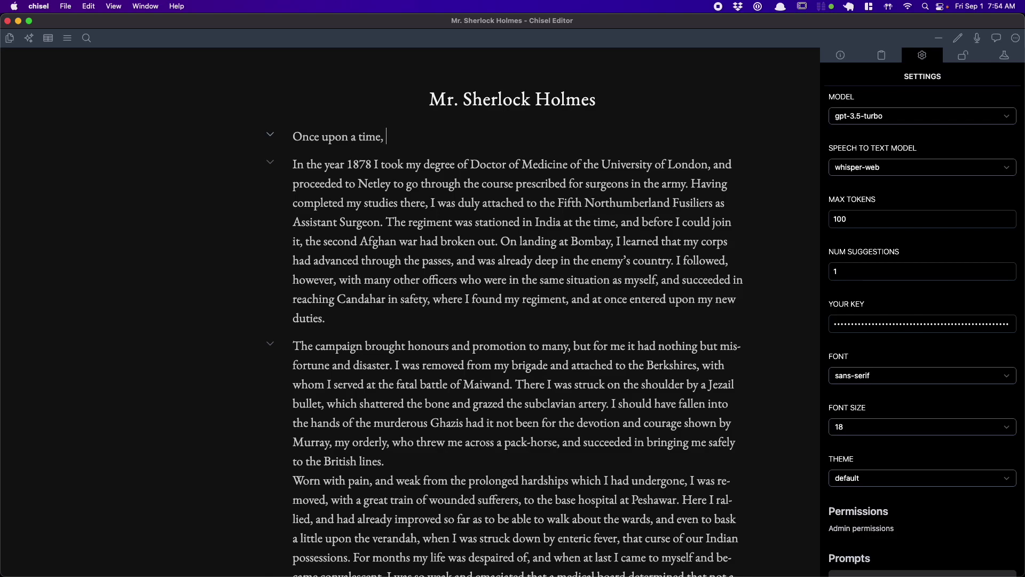
Extend the opening line with ", um, uh, like, a forest..." and clean it with the Remove filler words prompt.
type("m, uh, like, a forest...")
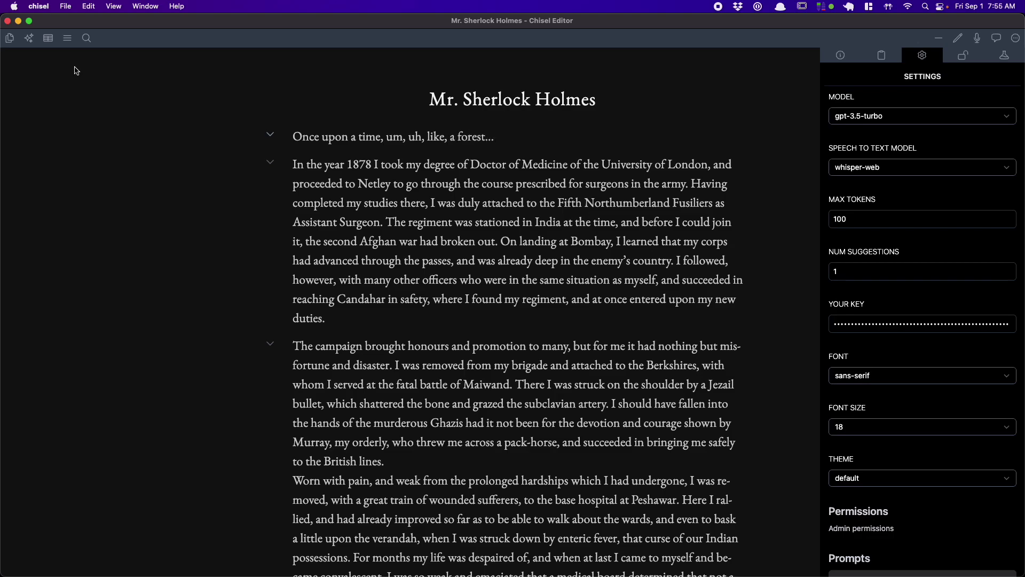
left_click(29, 38)
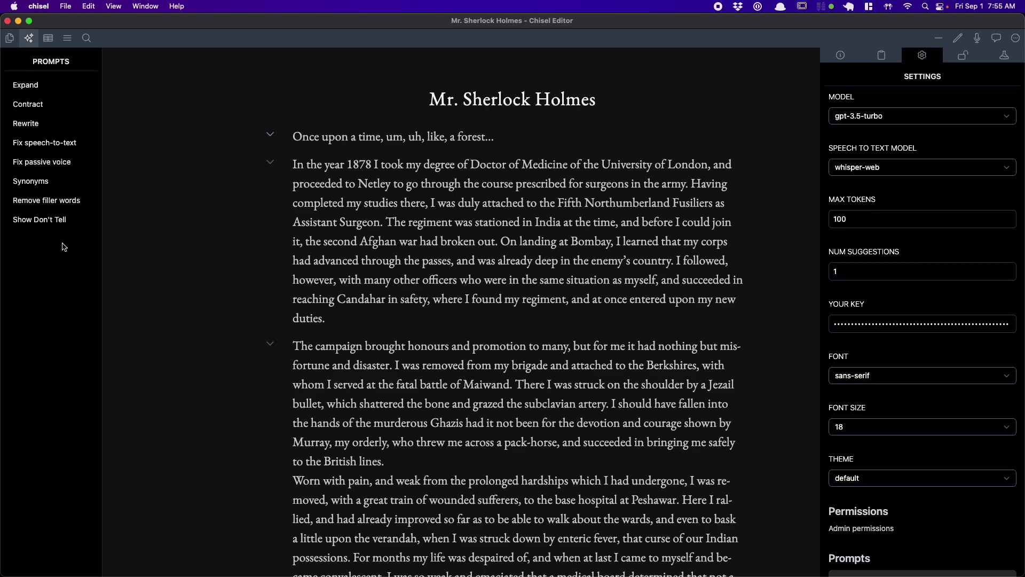
left_click(348, 136)
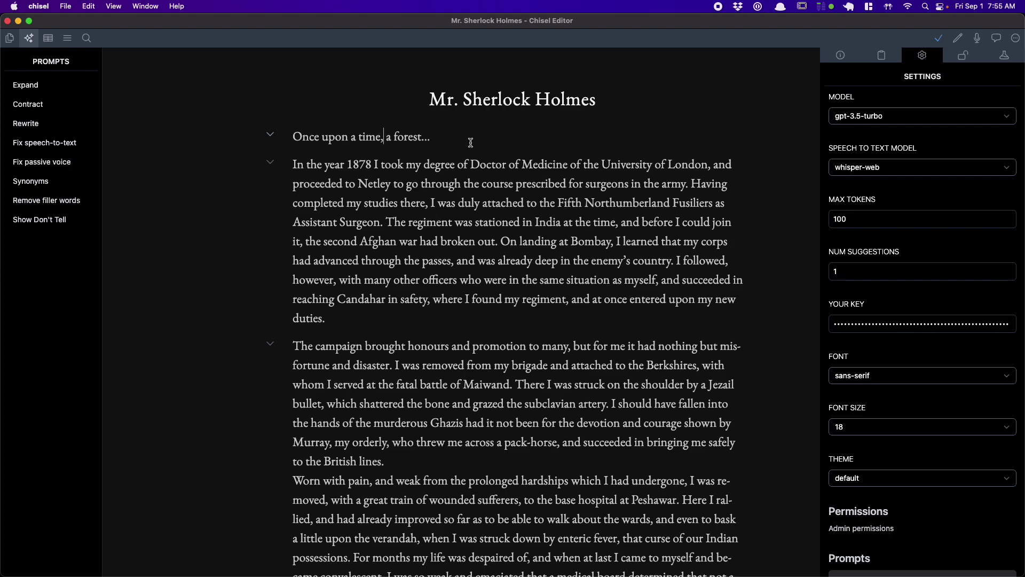
Insert the Expand suggestion about the mystical forest at the end of the opening line.
left_click(886, 57)
left_click(447, 138)
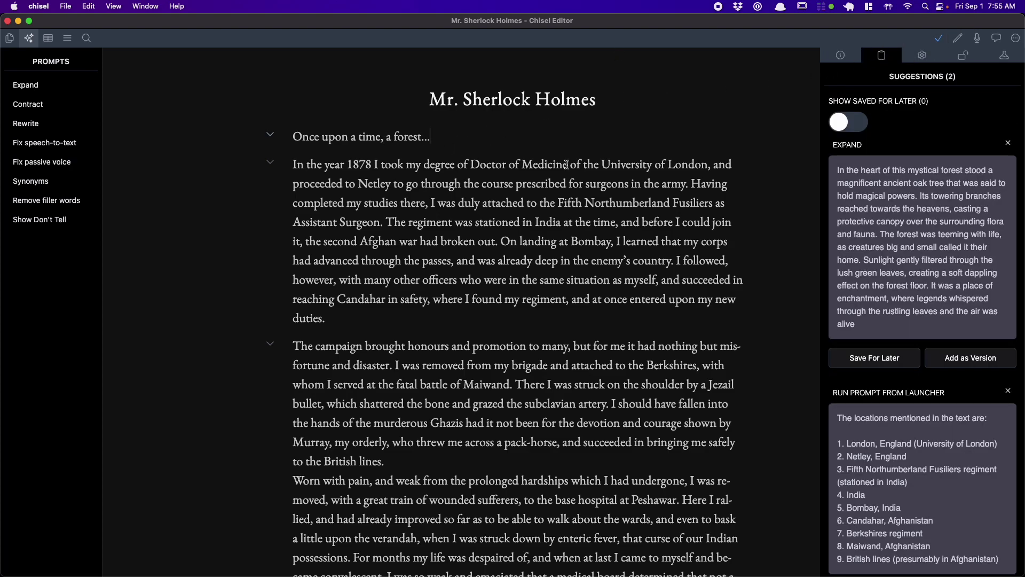
left_click(932, 242)
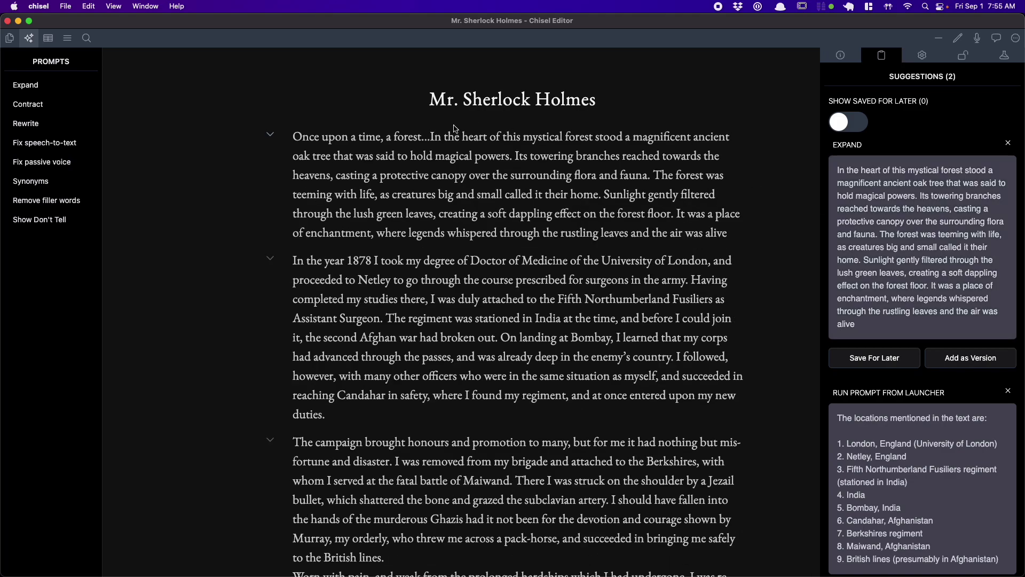
Delete "Once upon a time, a forest..." from the opening paragraph and run the Show Don't Tell prompt on it.
left_click(433, 137)
key("super+shift+Left")
key("BackSpace")
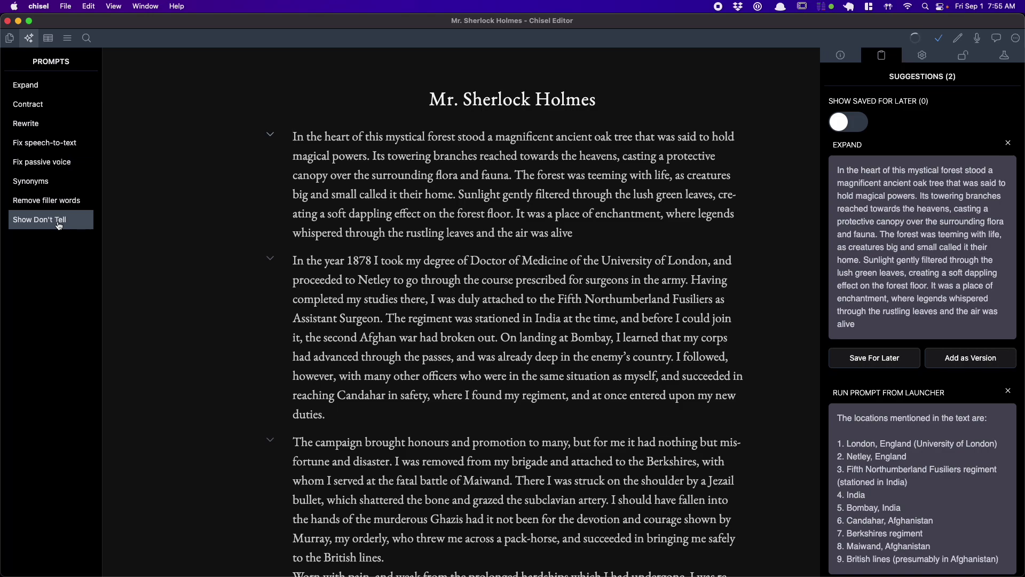
scroll(932, 275, "down", 2)
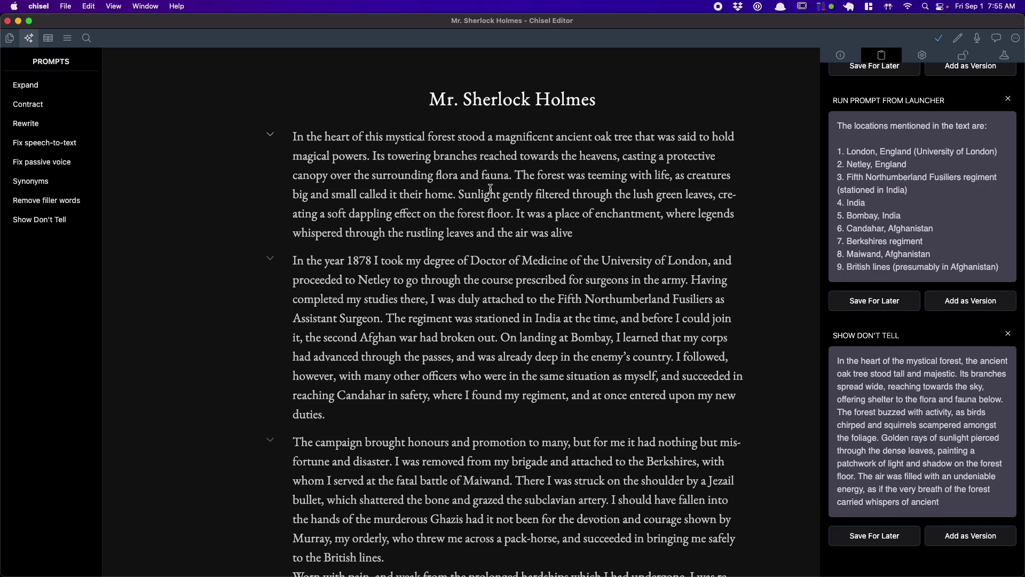
Look up synonyms for "surrounding" in the forest paragraph and dismiss the list without replacing the word.
double_click(401, 173)
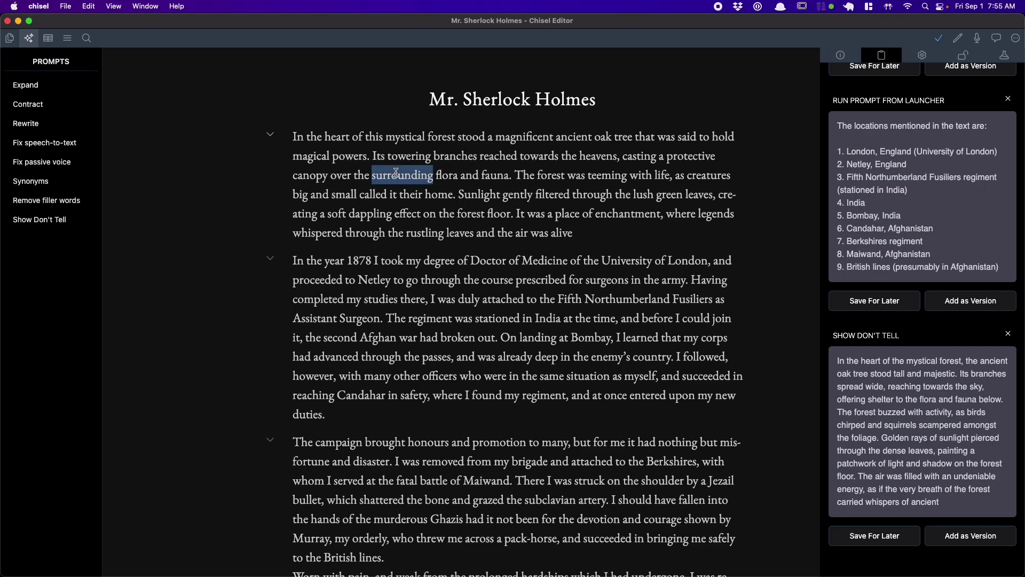
left_click(46, 185)
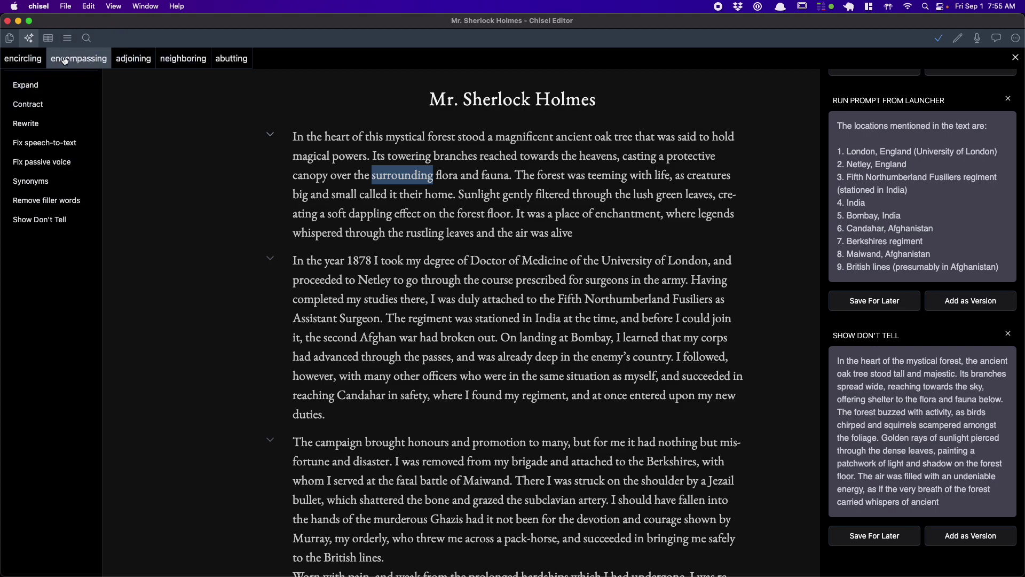
left_click(1015, 59)
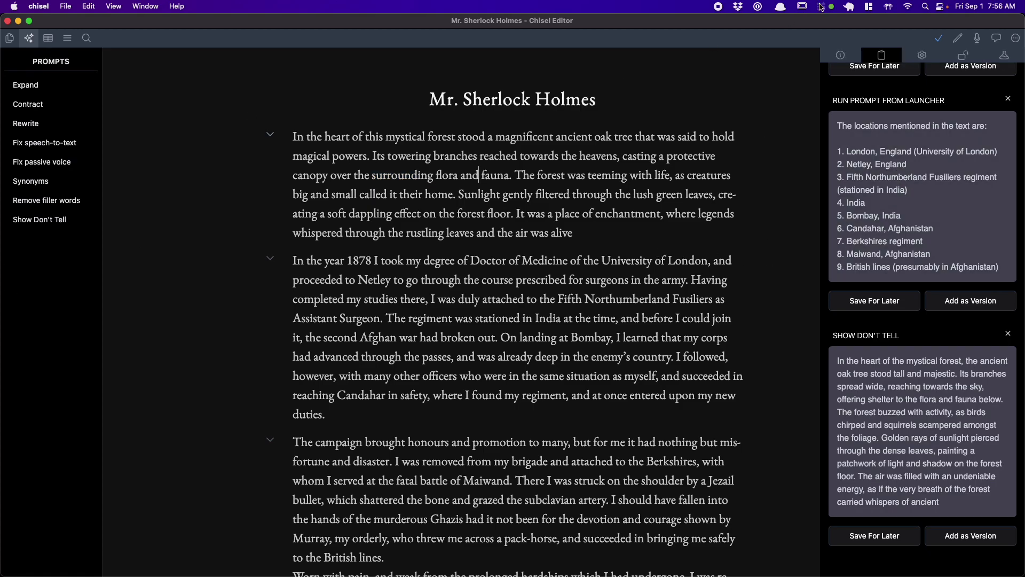
Add a new custom prompt at the end of the prompts in the settings.
left_click(923, 55)
scroll(942, 256, "down", 10)
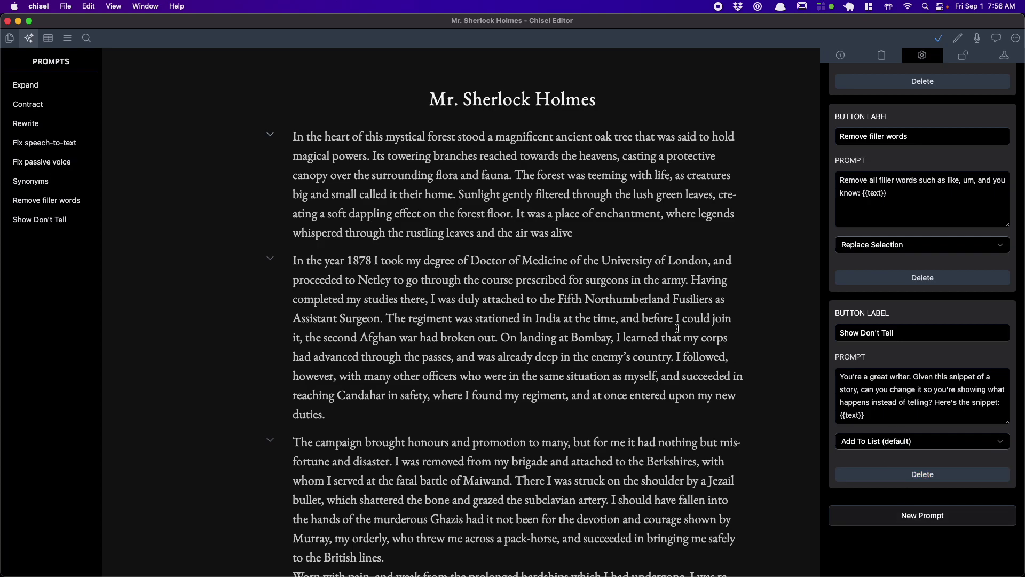
left_click(931, 515)
scroll(929, 510, "down", 5)
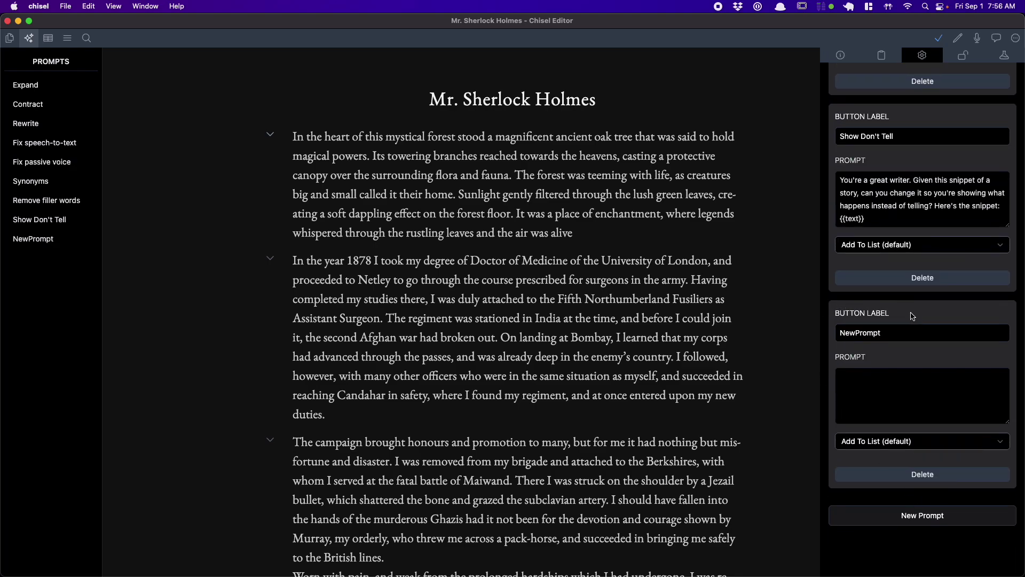
Label the new prompt "Convert to title case" and write its prompt as "Convert this text to title case: {{text}}".
left_click(921, 332)
key("super+a")
type("Convert to title case")
key("super+a")
key("super+c")
key("Tab")
key("super+v")
type("this text")
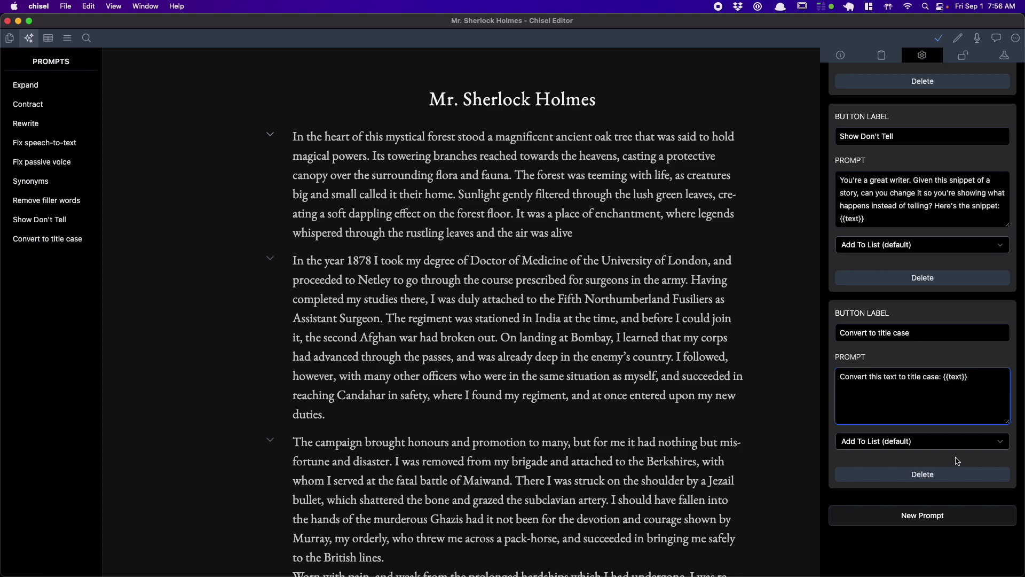
Set the title case prompt to Replace Selection and run it on "In the heart of this mystical forest".
left_click(987, 446)
left_click(973, 454)
left_click(456, 138)
key("shift+super+Left")
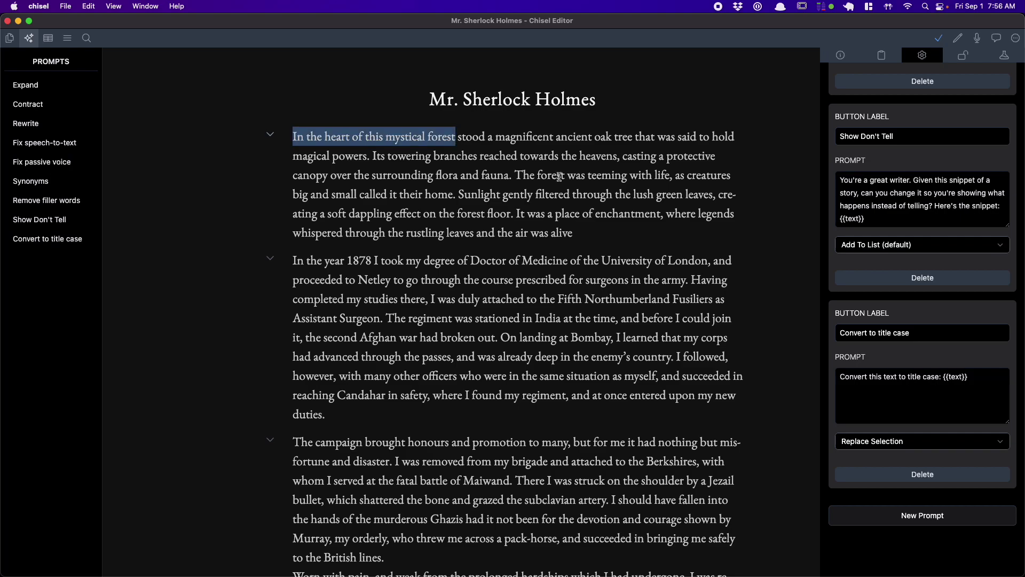
left_click(36, 241)
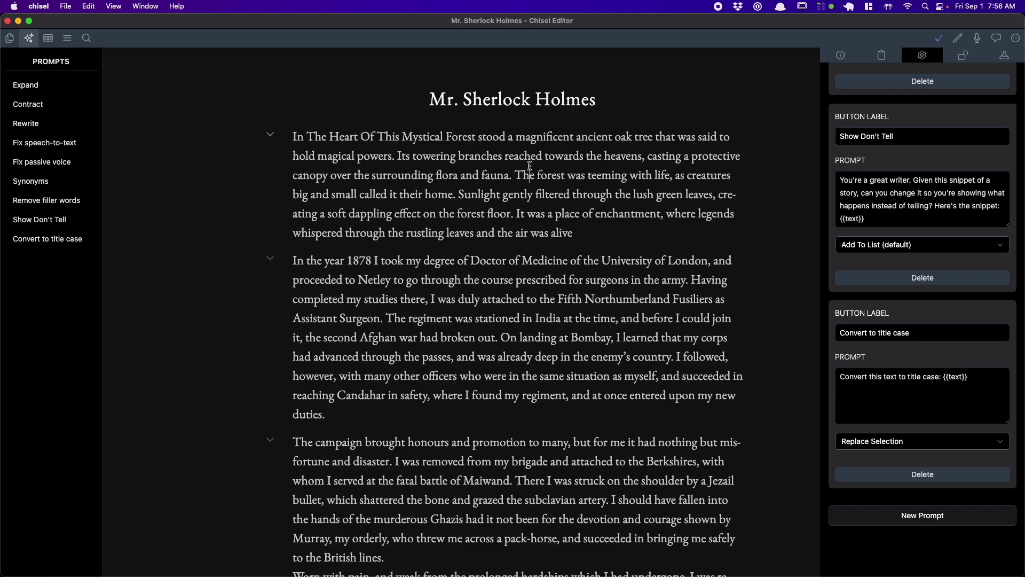
Collapse the first block, the forest paragraph, and expand it again.
scroll(986, 221, "up", 20)
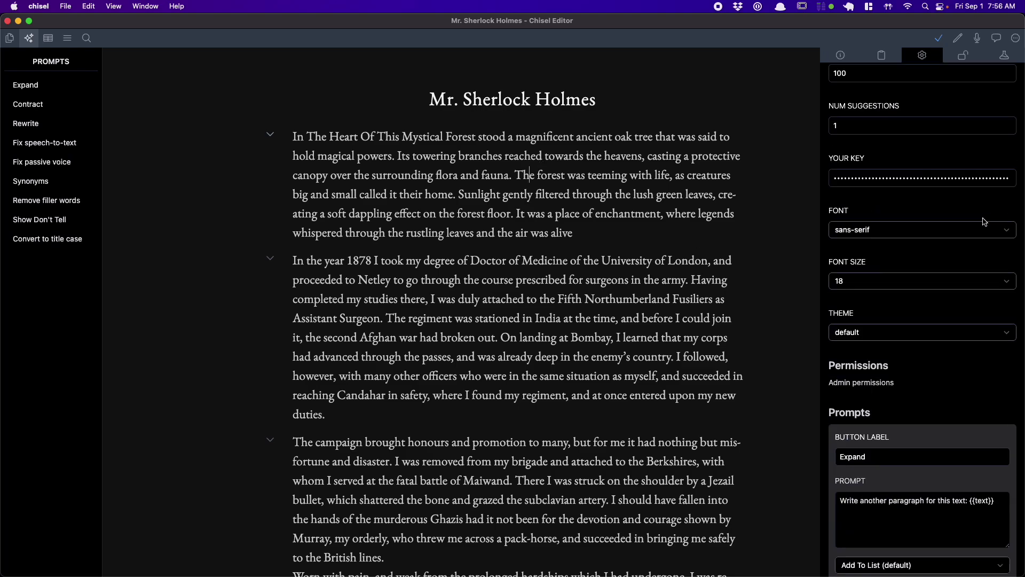
scroll(985, 220, "up", 5)
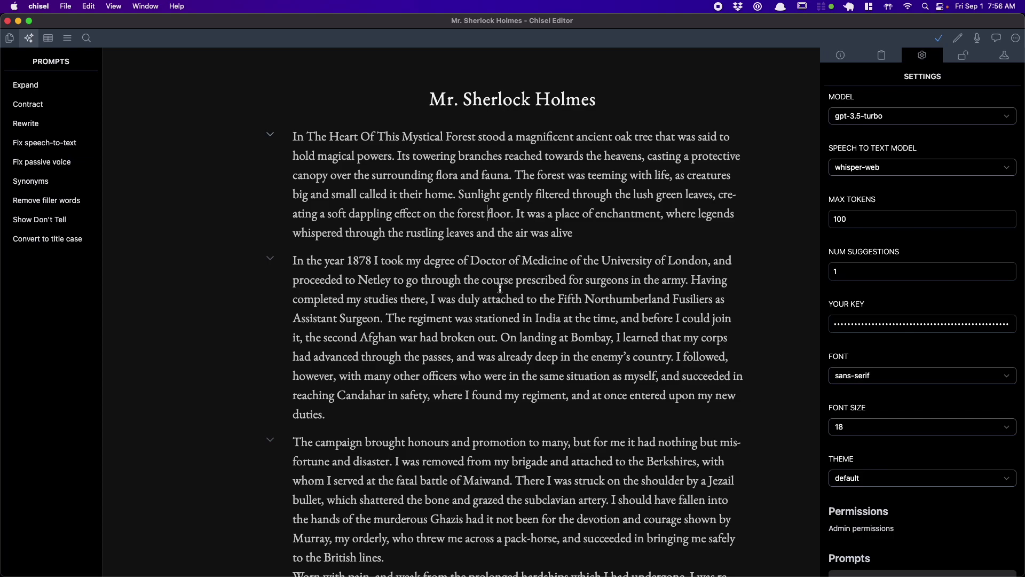
left_click(537, 455)
left_click(272, 138)
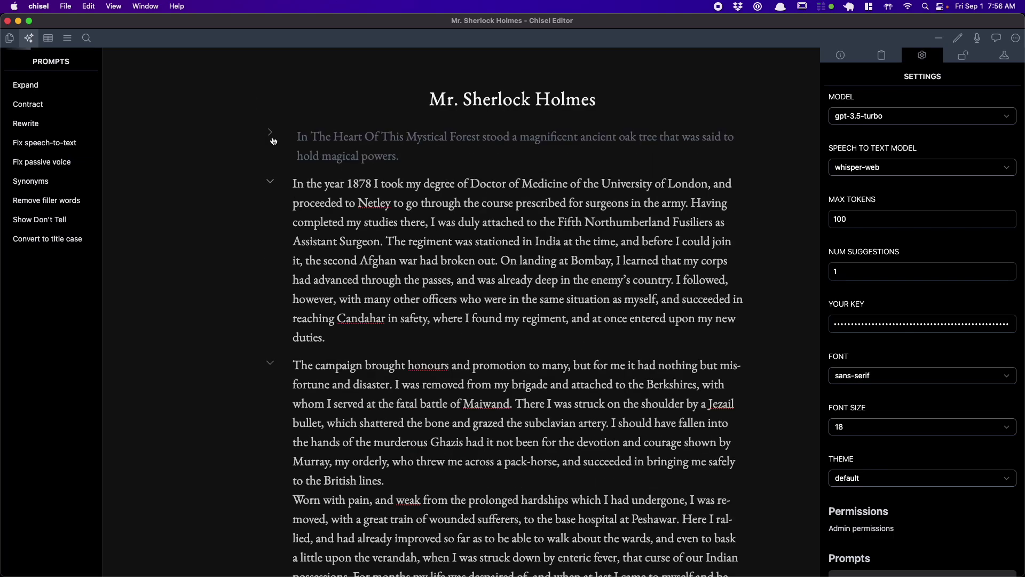
left_click(270, 134)
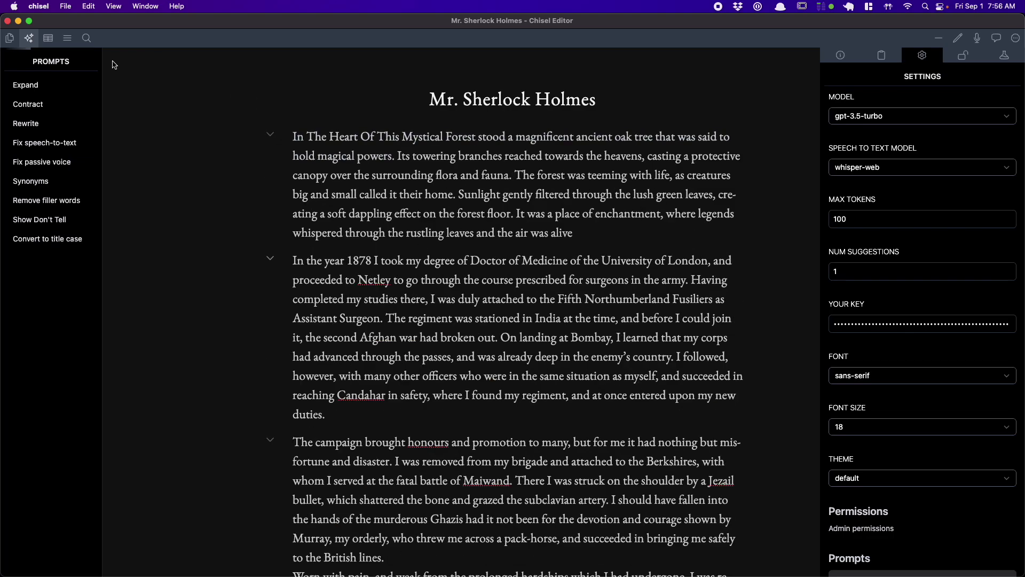
Go to the forest paragraph through the document outline and display its block info.
left_click(68, 38)
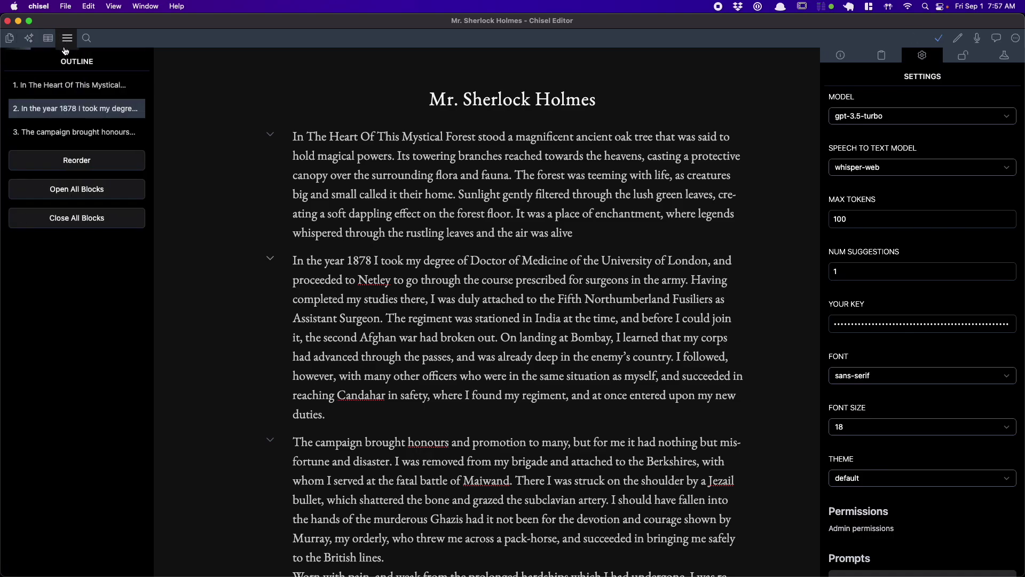
left_click(62, 86)
left_click(48, 39)
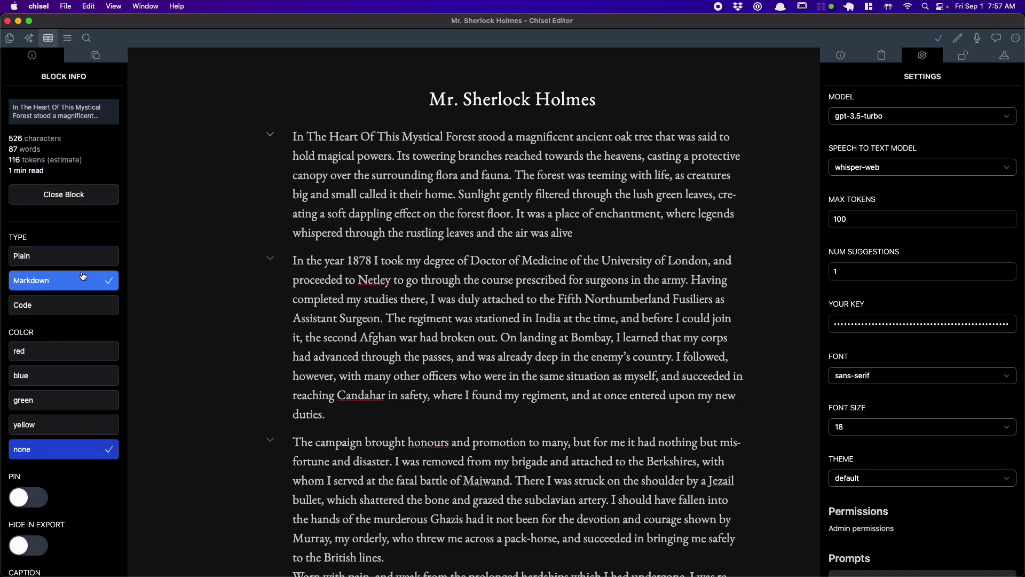
Try the blue color and the Hide in Export option on the forest block, and restore the color to none.
scroll(88, 299, "down", 2)
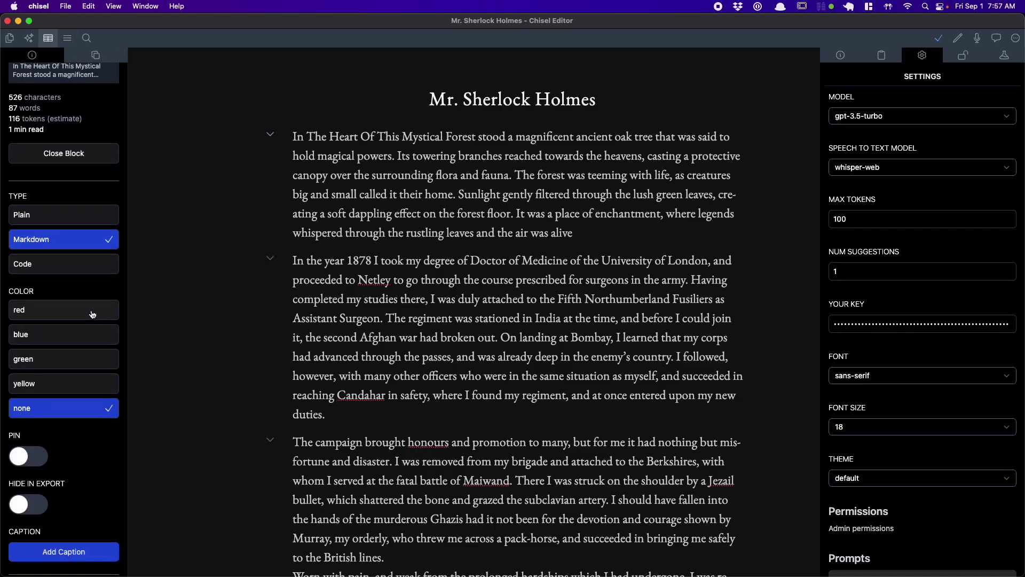
left_click(83, 342)
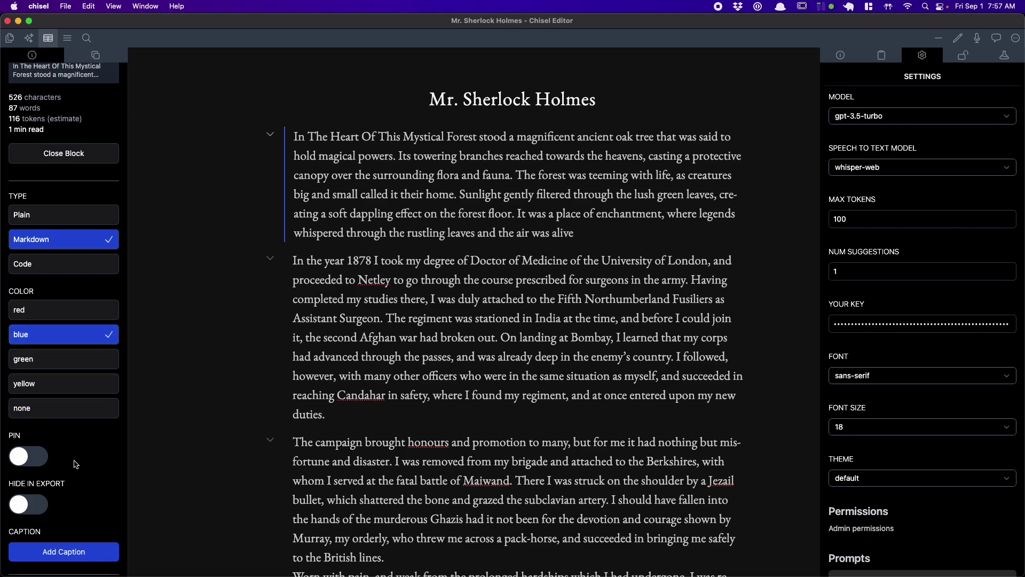
left_click(29, 511)
left_click(28, 512)
left_click(92, 416)
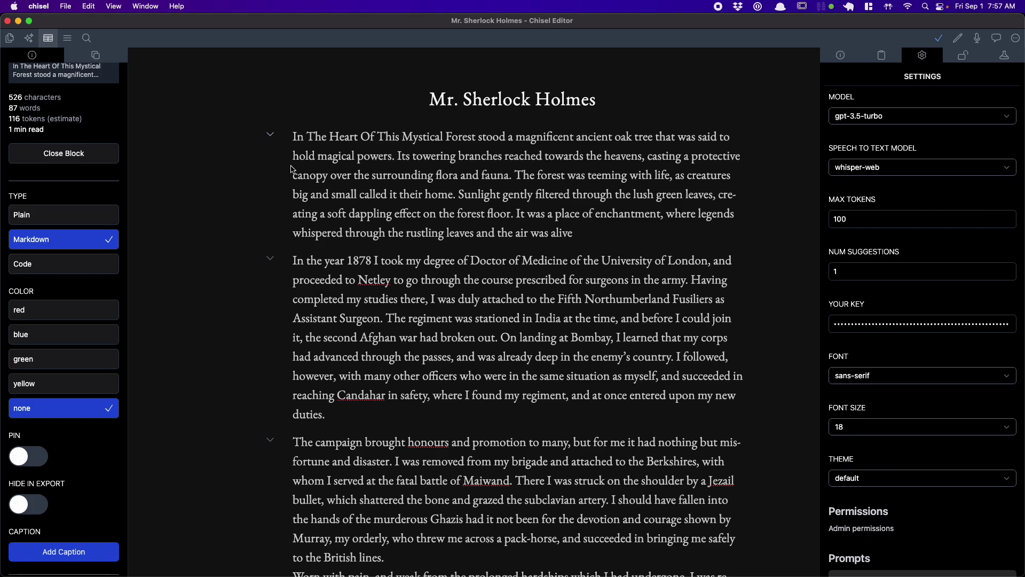
Replace the forest paragraph with the Markdown heading "## This is a title" and the line "hello there!" below it.
scroll(358, 268, "down", 3)
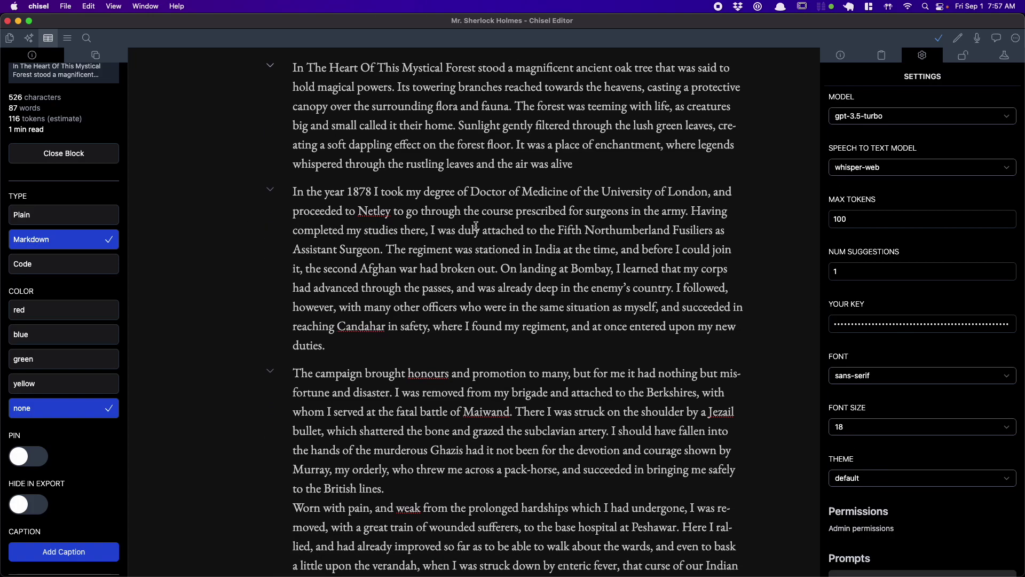
scroll(25, 393, "down", 2)
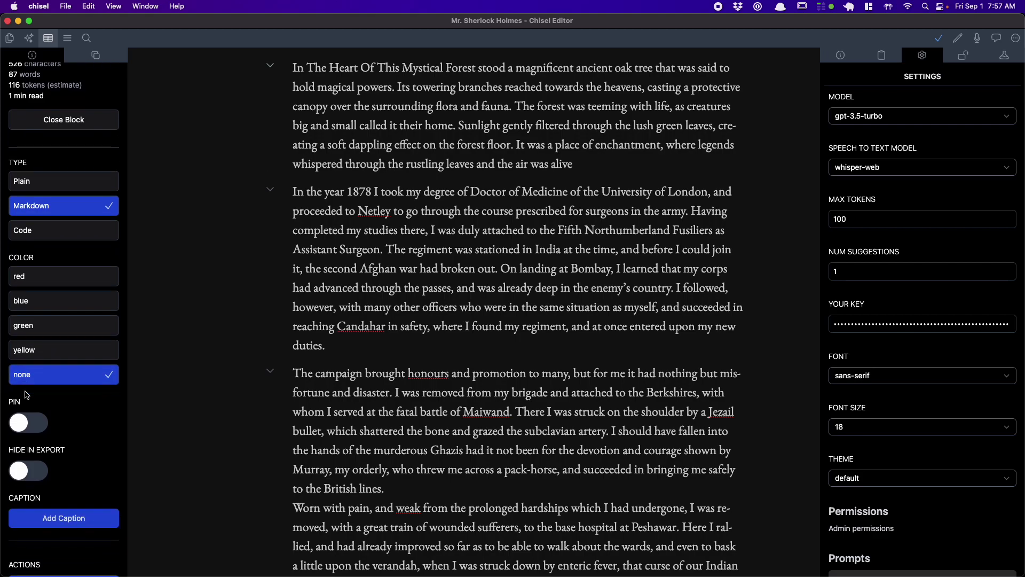
scroll(67, 331, "up", 4)
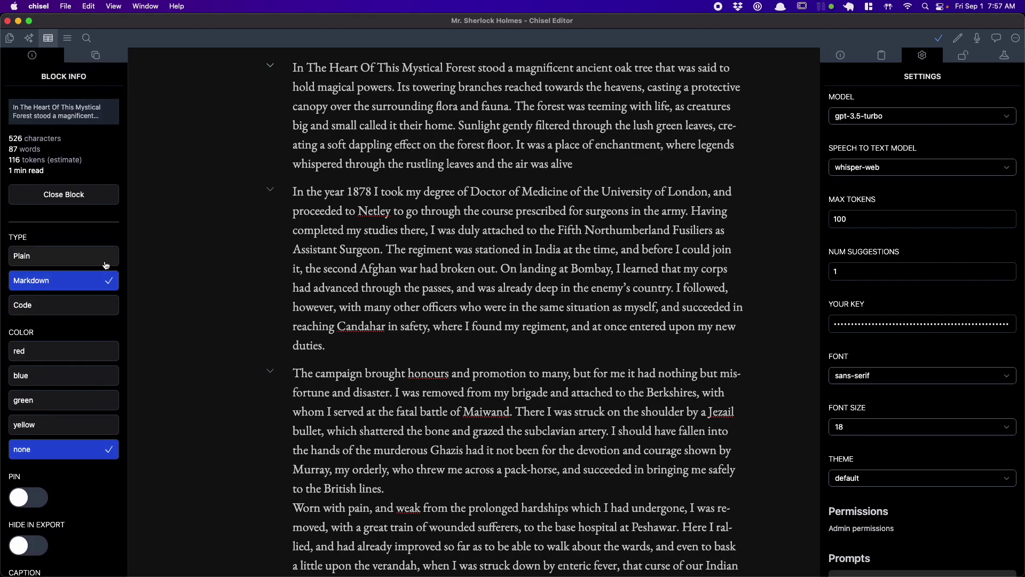
scroll(545, 109, "up", 2)
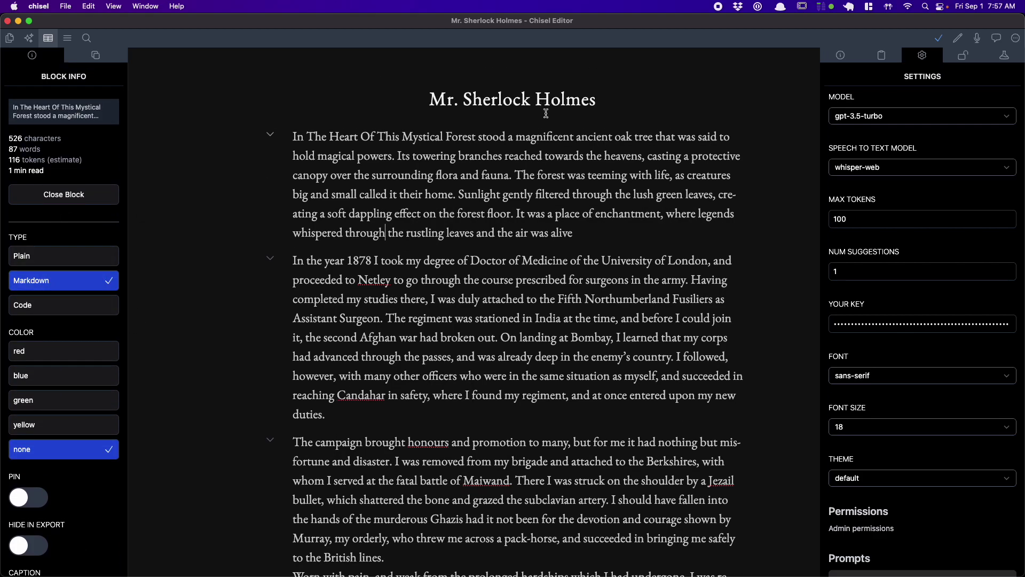
triple_click(612, 233)
type("## ")
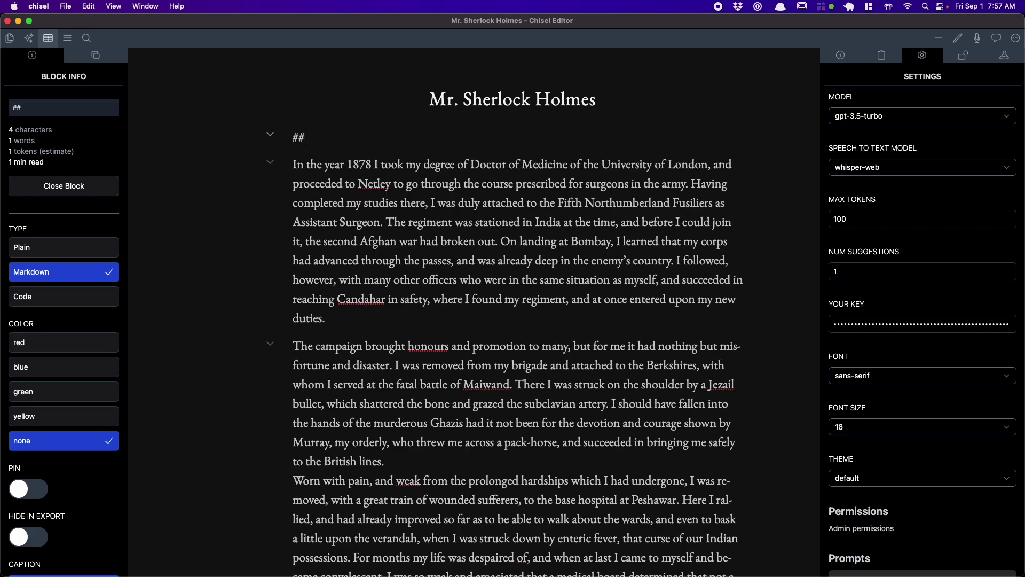
type("This is a title")
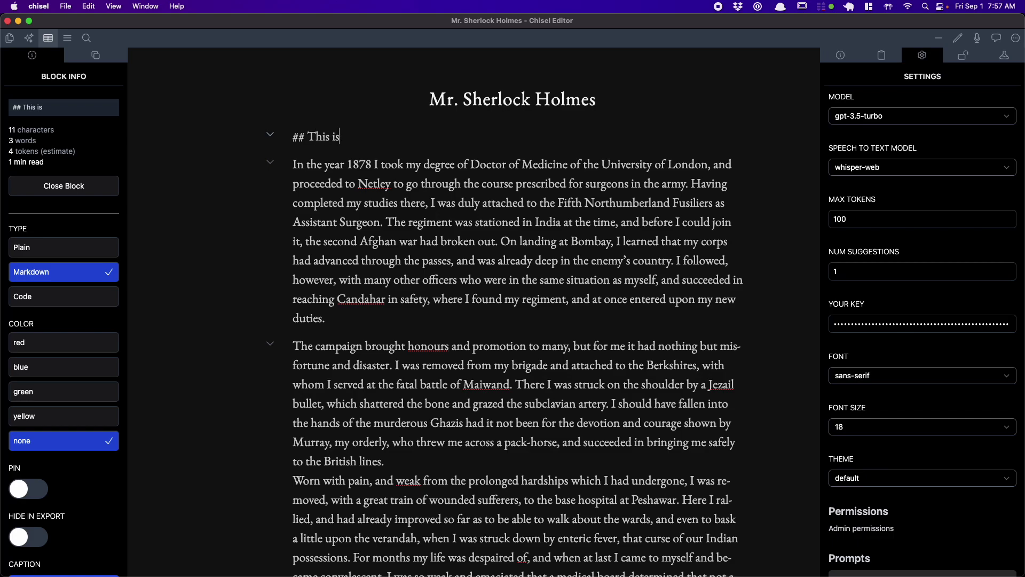
key("Return")
type("hello there")
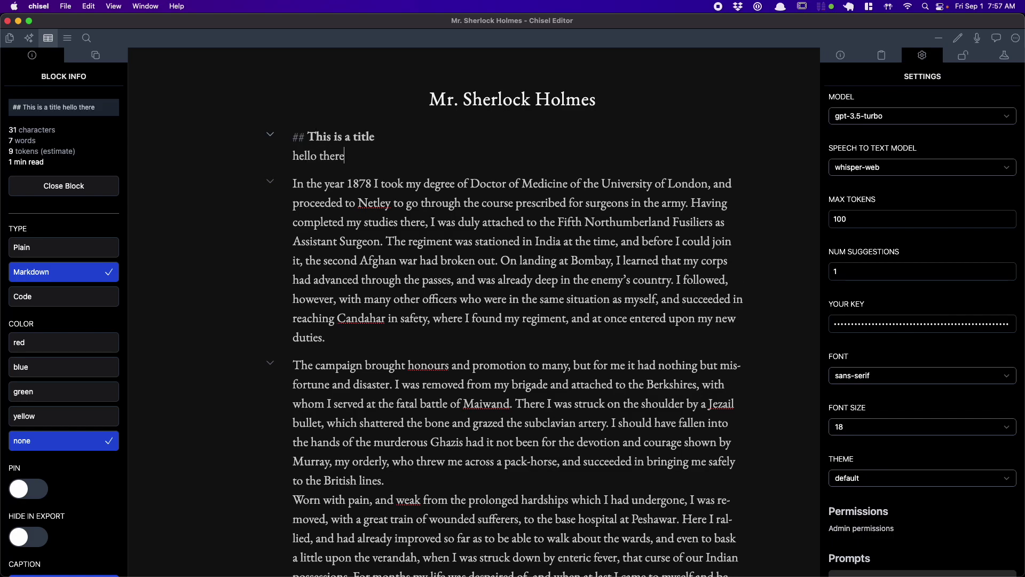
type("!")
Add a code section fenced with triple backticks below the greeting, containing "x = 1" and "function foo() {}" on separate lines.
key("Return")
key("Return")
type("```")
key("Return")
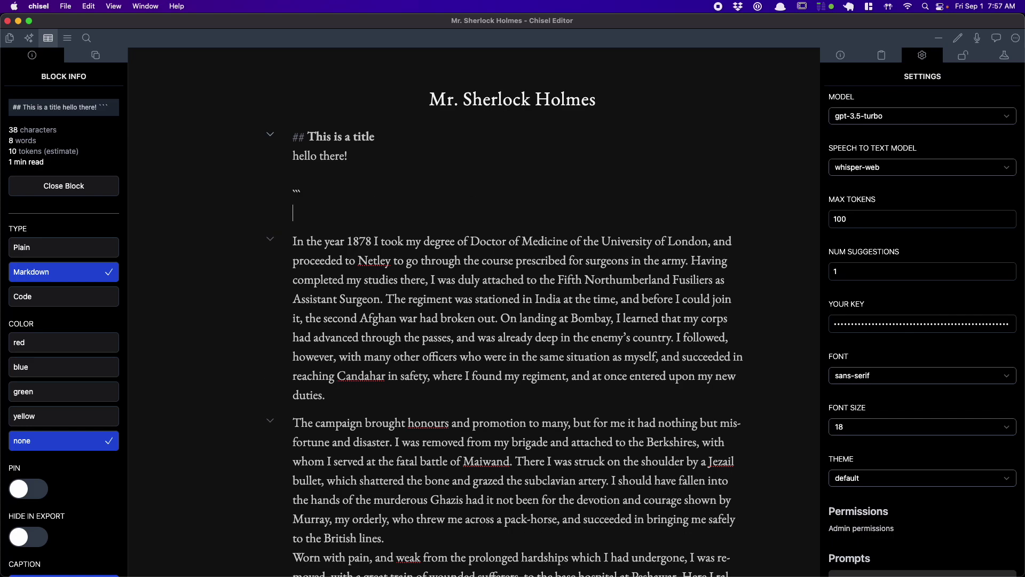
type("x = 1")
key("Return")
type("111")
key("BackSpace")
key("BackSpace")
key("BackSpace")
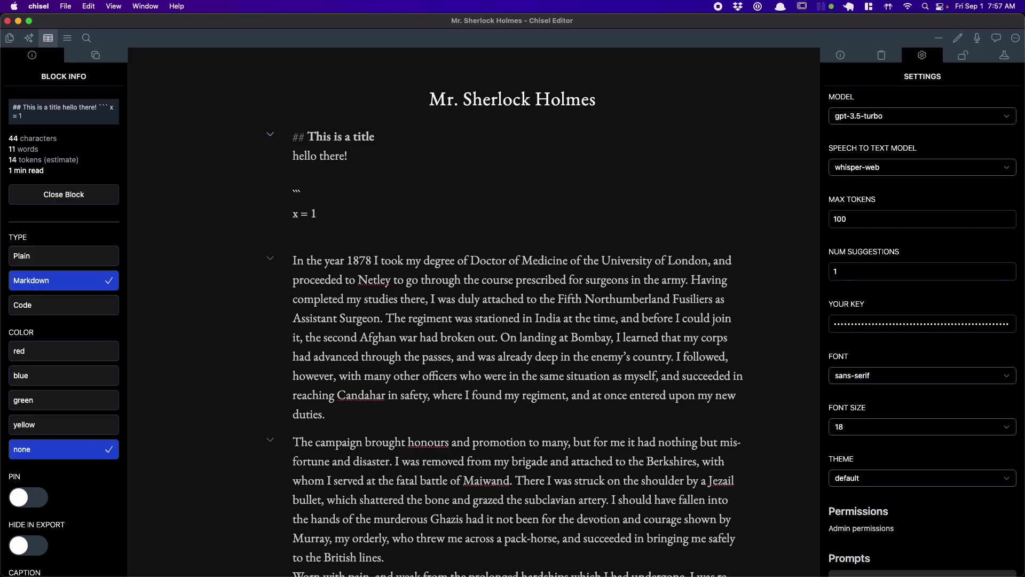
type("function")
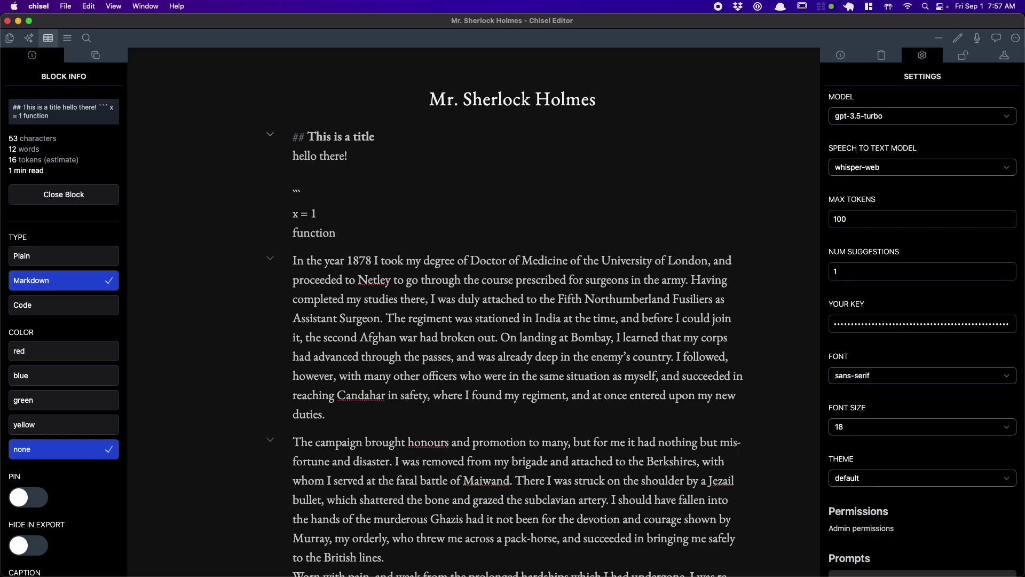
type(" foo() {}")
key("Return")
type("`")
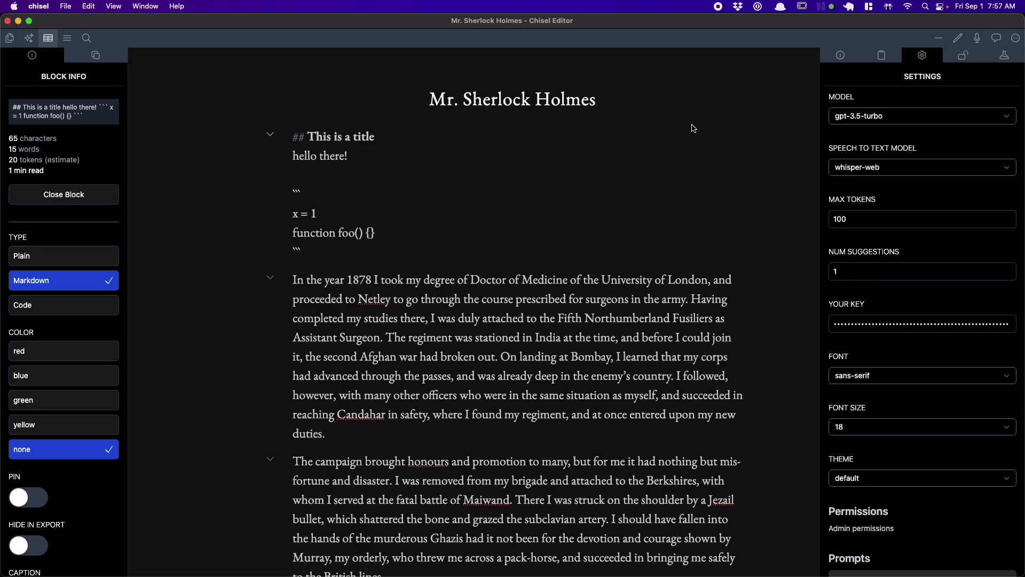
Preview the rendered Markdown of the chapter in read-only mode, look through the text, and return to editing.
left_click(958, 40)
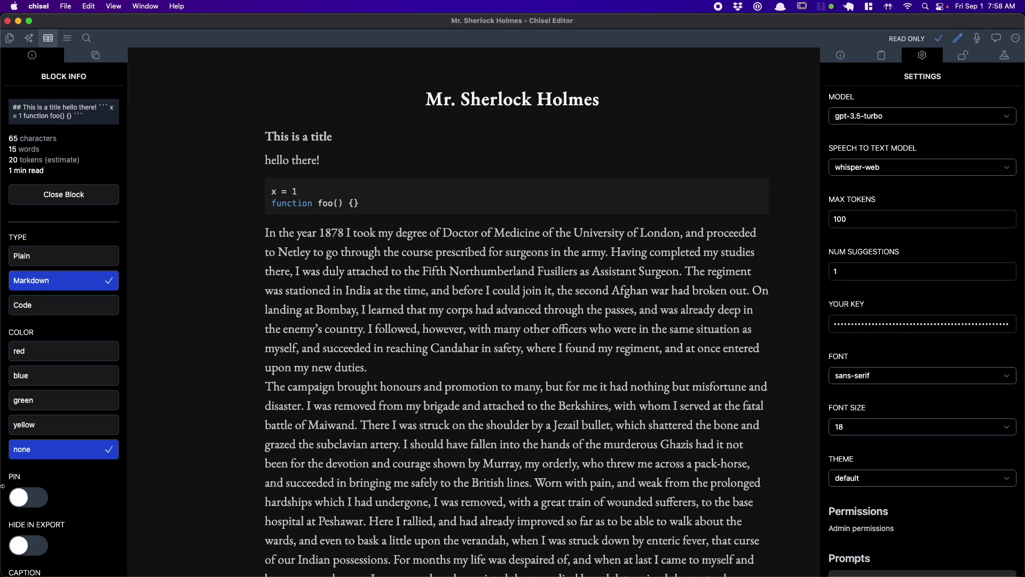
left_click_drag(514, 310, 526, 349)
scroll(526, 349, "down", 5)
scroll(527, 346, "down", 15)
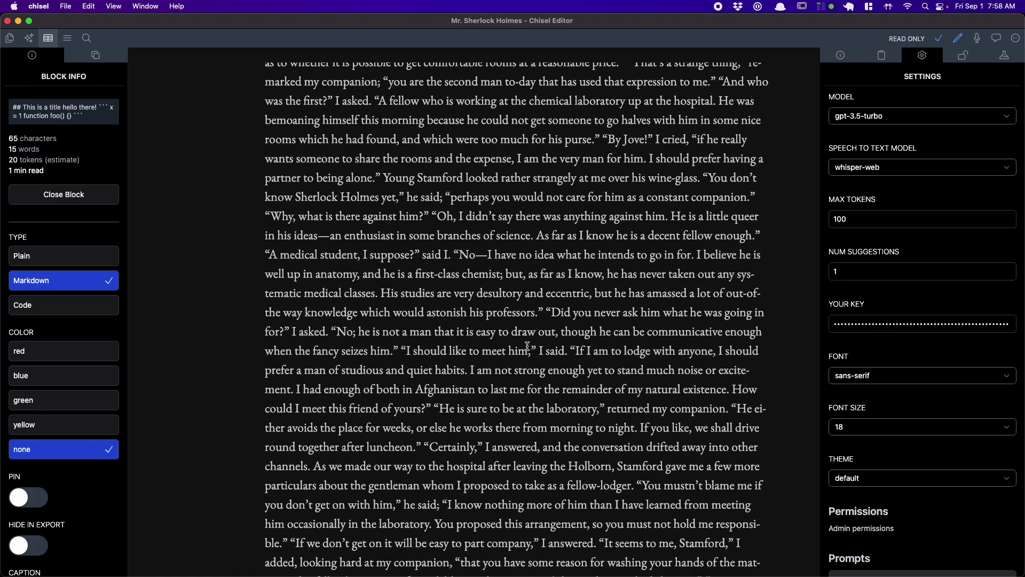
scroll(527, 346, "up", 20)
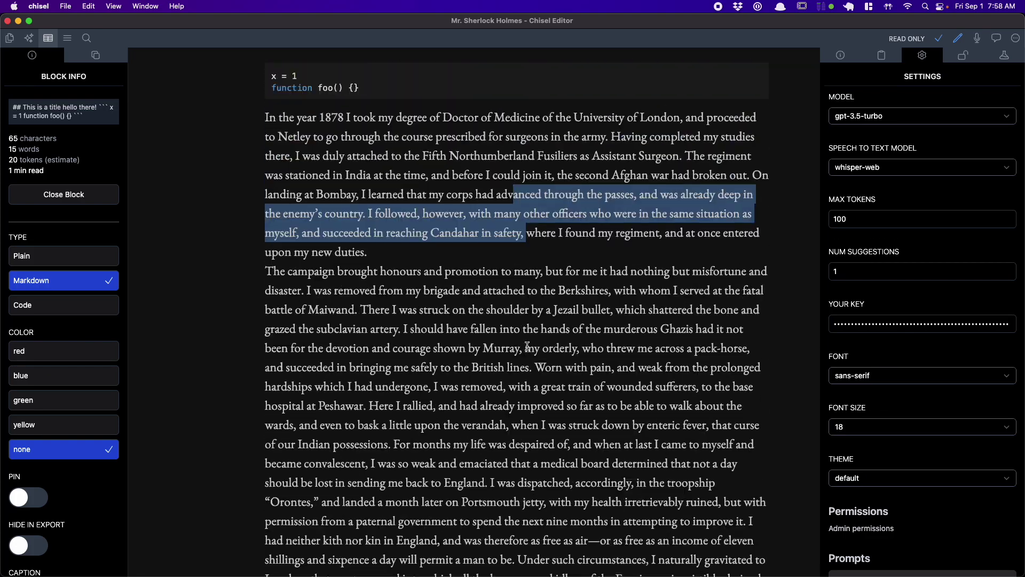
left_click(523, 329)
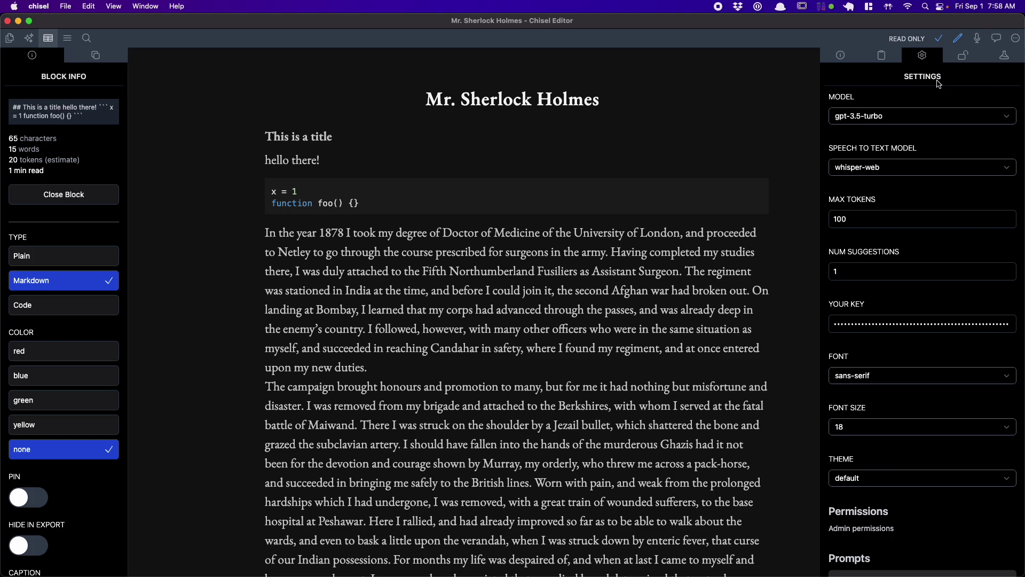
left_click(958, 41)
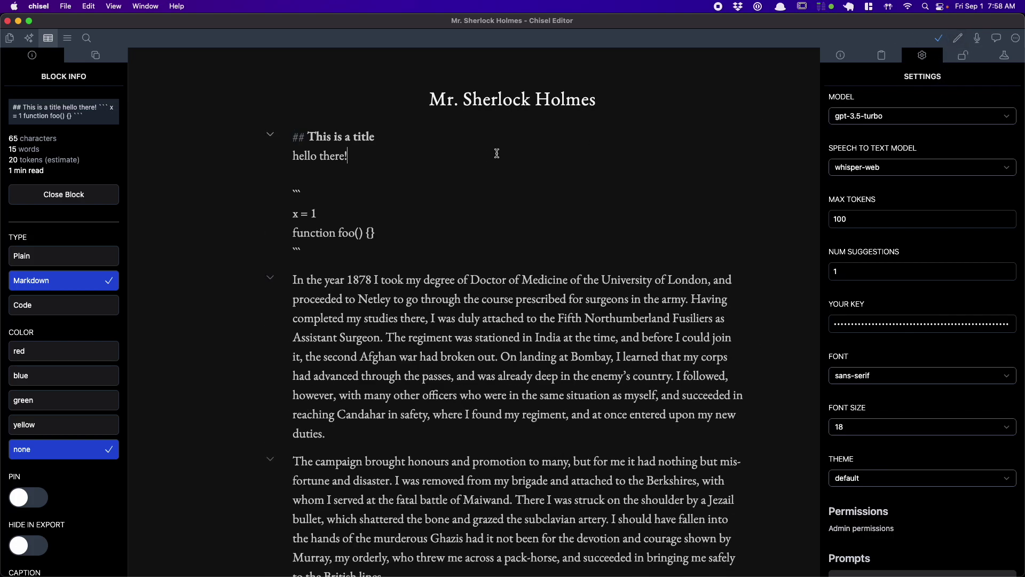